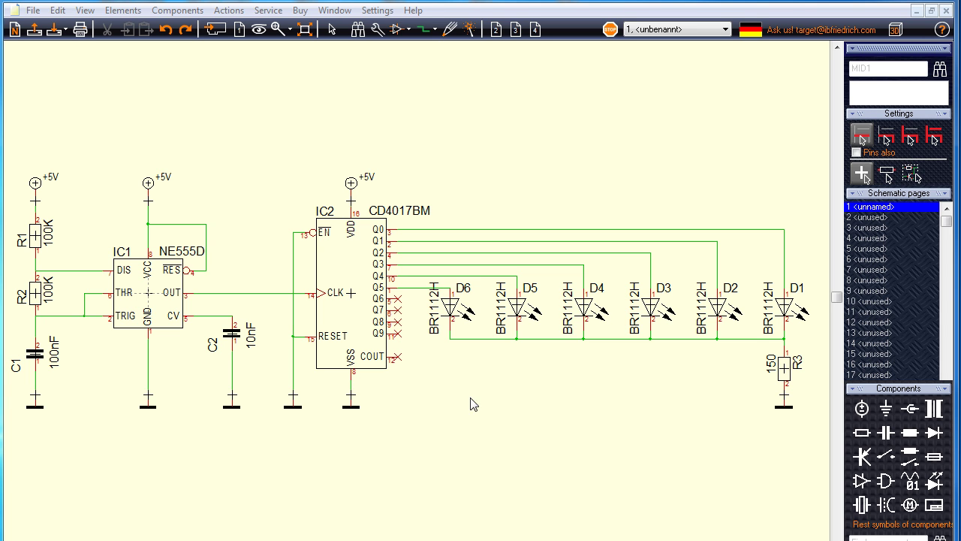
Step: Check the empty 3D view, then load demonstrator_02.stp as the MID body via Prepare MID
left_click(895, 30)
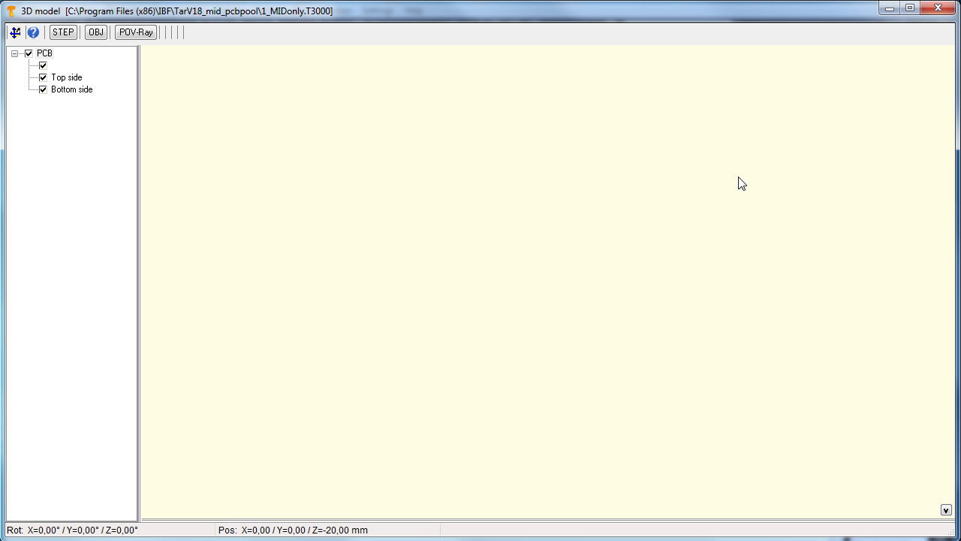
left_click(938, 9)
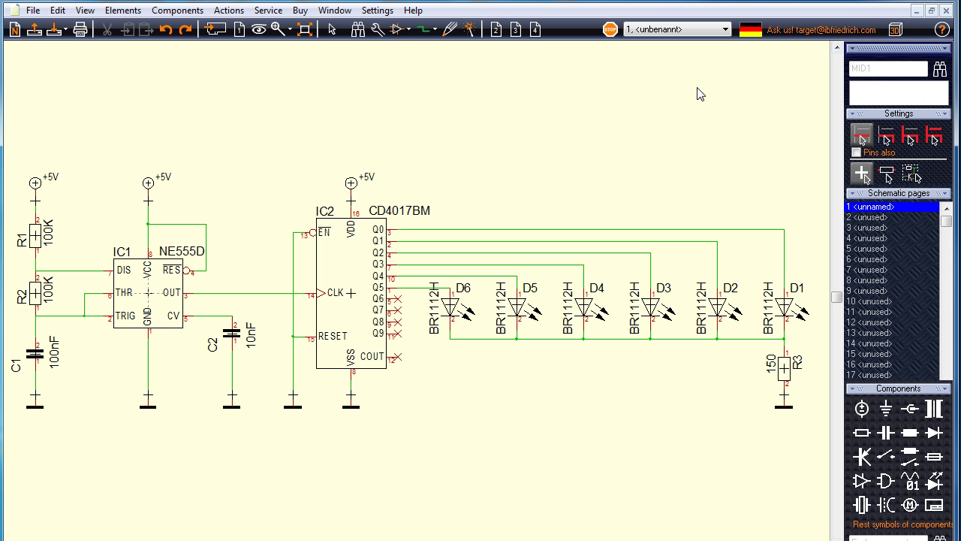
left_click(229, 11)
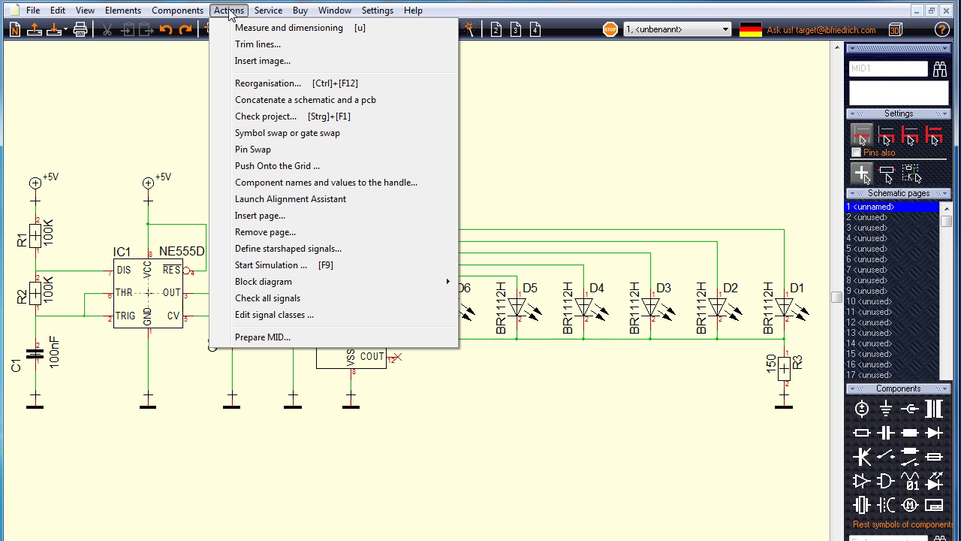
left_click(262, 338)
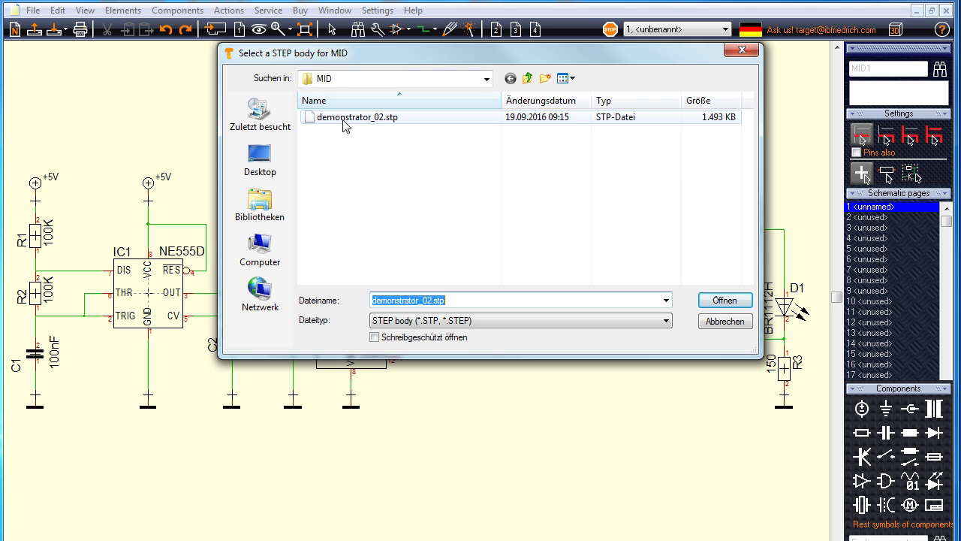
left_click(382, 120)
left_click(719, 302)
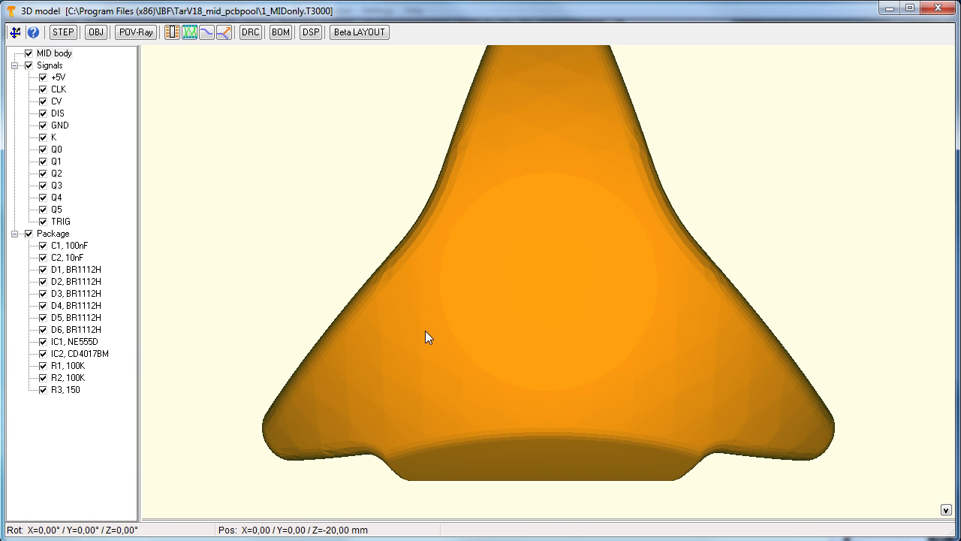
Step: Orbit the MID body, reset it to standard orientation, and enter package placement mode
mouse_move(425, 330)
left_mouse_down()
mouse_move(570, 337)
mouse_move(593, 292)
mouse_move(579, 309)
mouse_move(432, 345)
left_mouse_up()
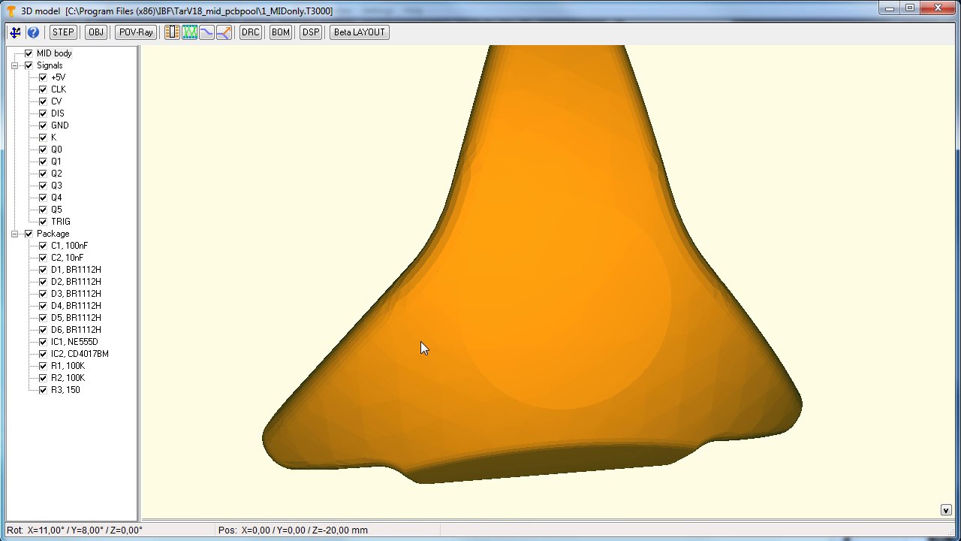
left_click(15, 36)
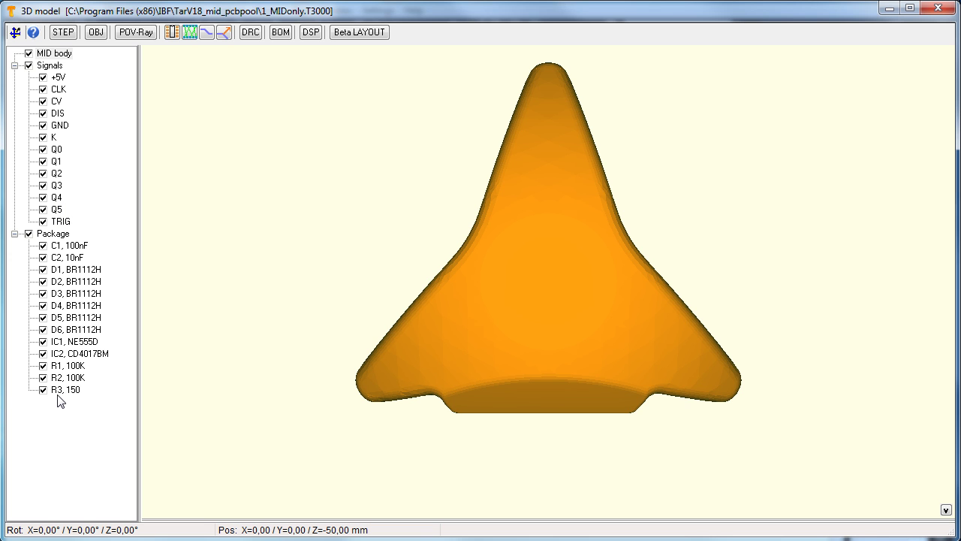
left_click(172, 33)
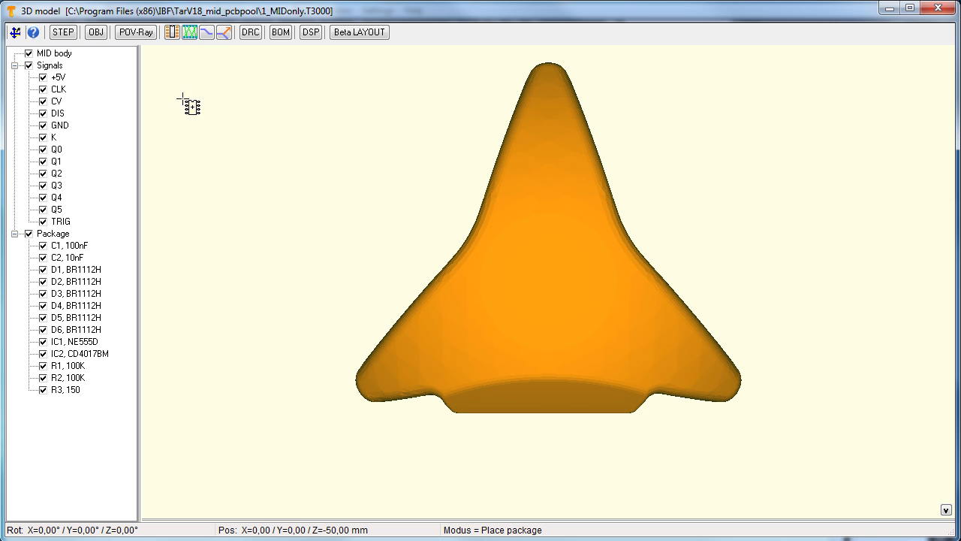
Step: Place IC1 (NE555D) on the right-centre of the body and confirm its rotation at 265°
left_click(586, 270)
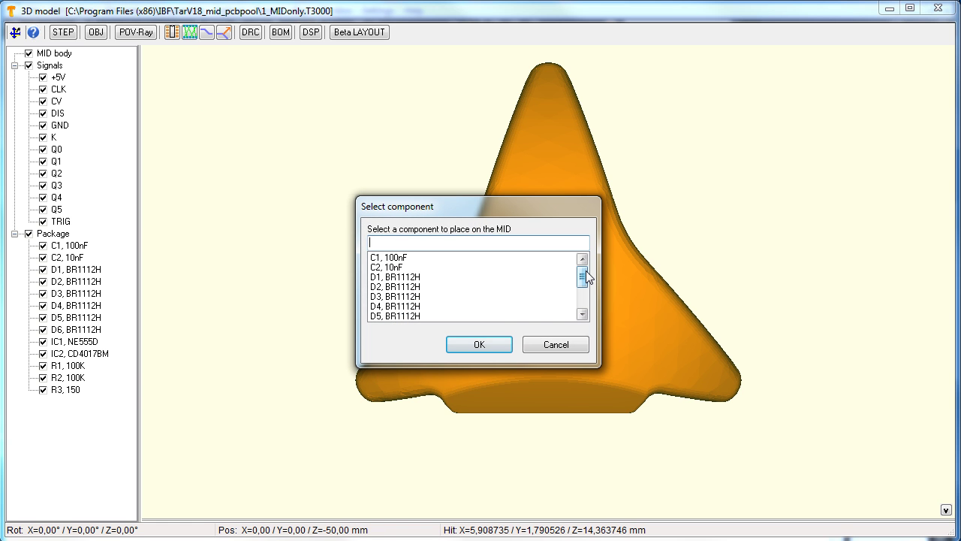
left_click_drag(585, 271, 586, 313)
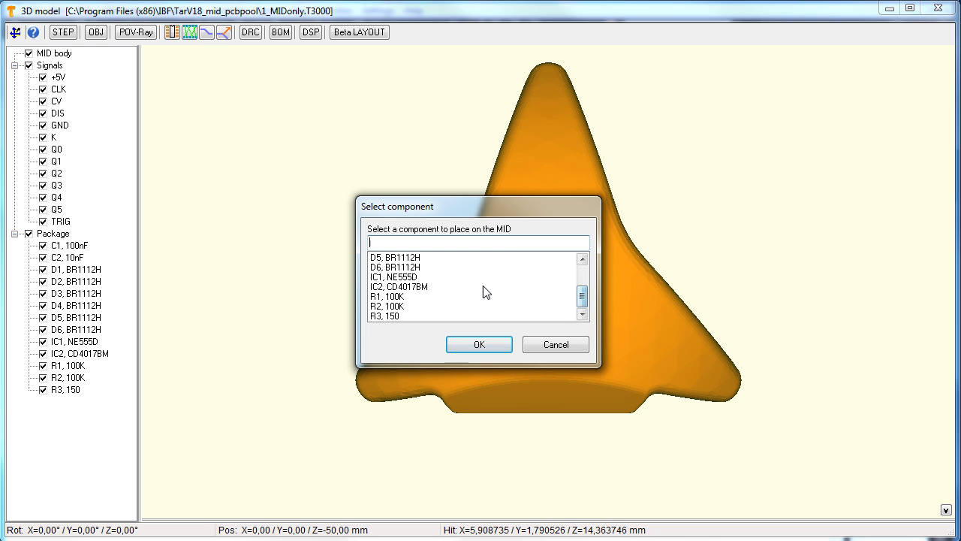
left_click(405, 277)
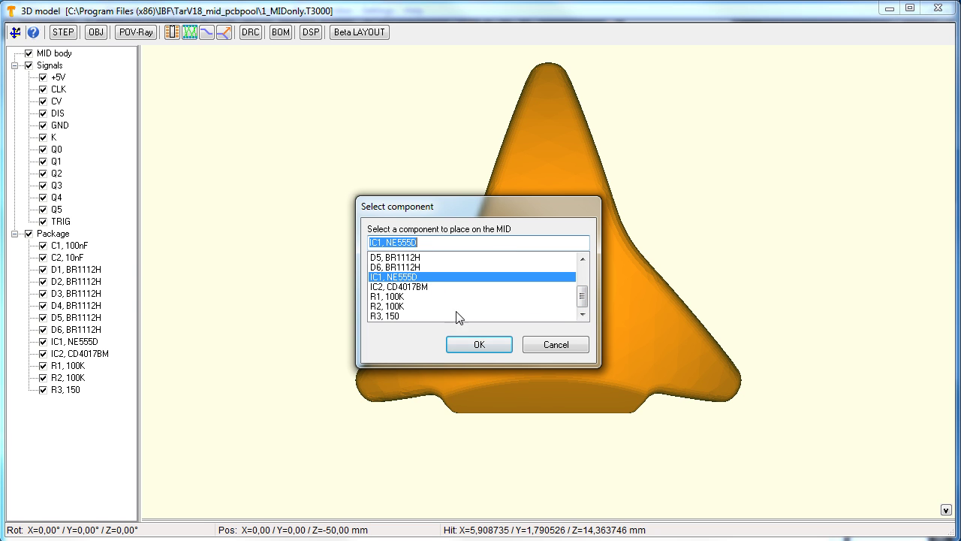
left_click(466, 341)
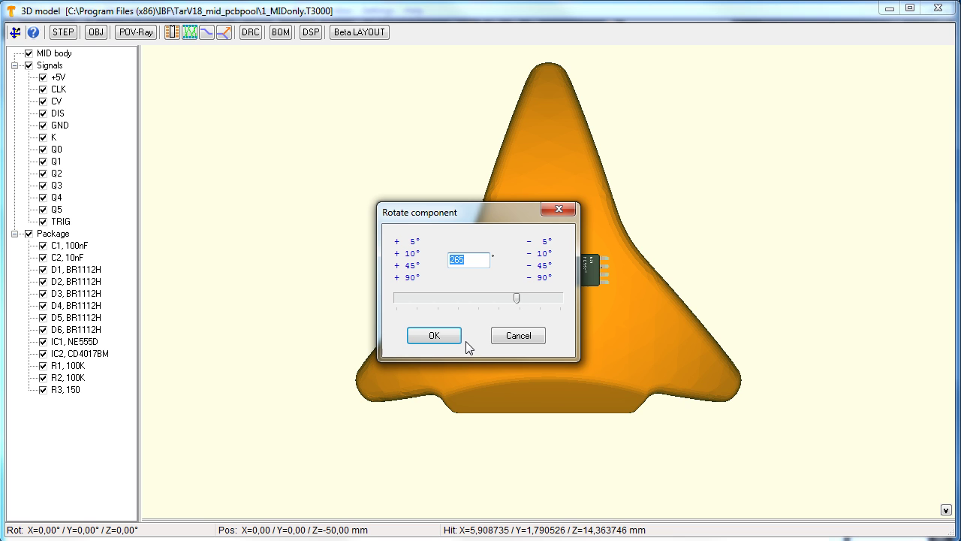
left_click_drag(475, 212, 366, 150)
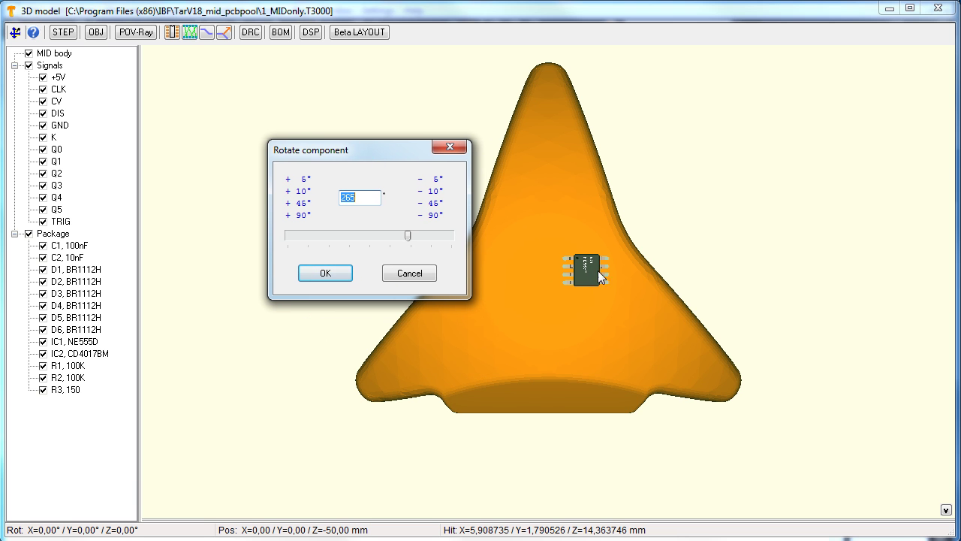
left_click(436, 179)
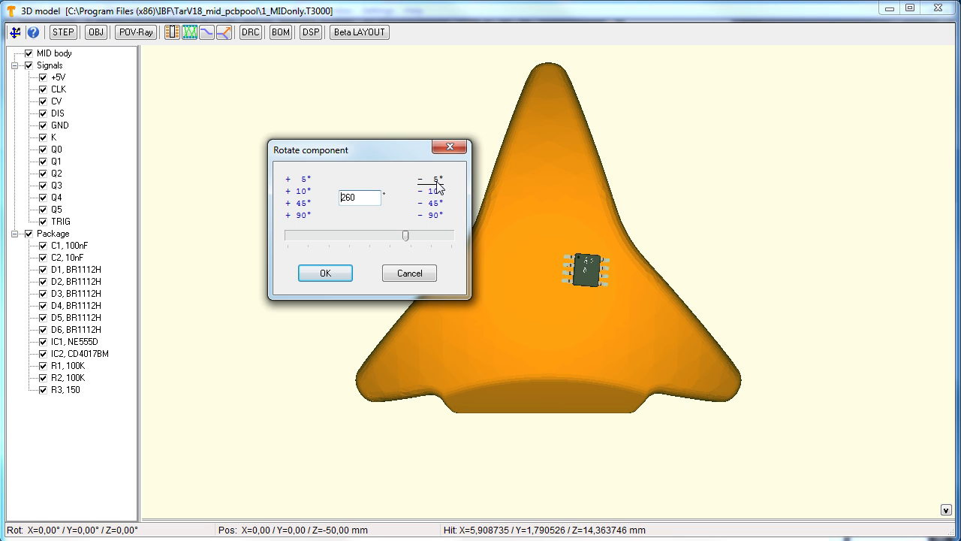
left_click(436, 180)
left_click(305, 183)
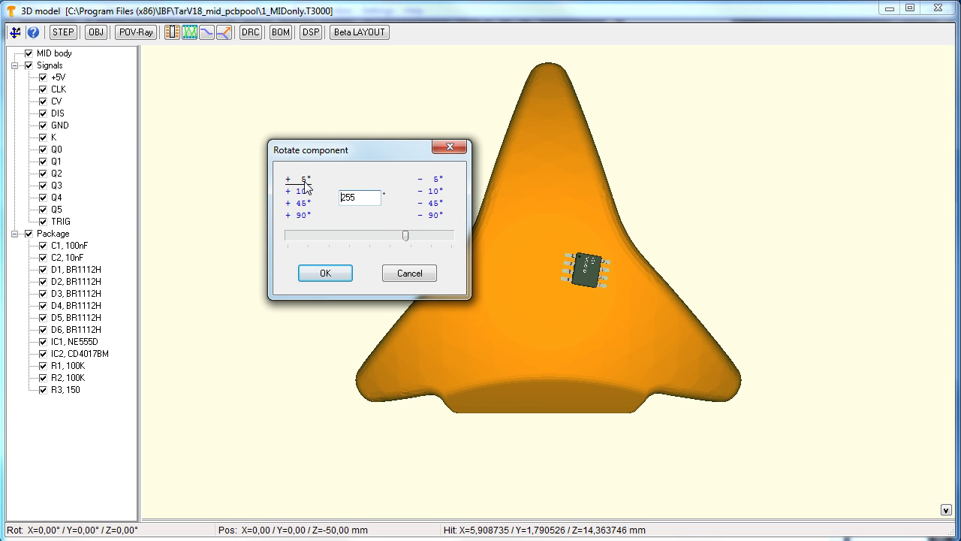
left_click(303, 181)
left_click(325, 273)
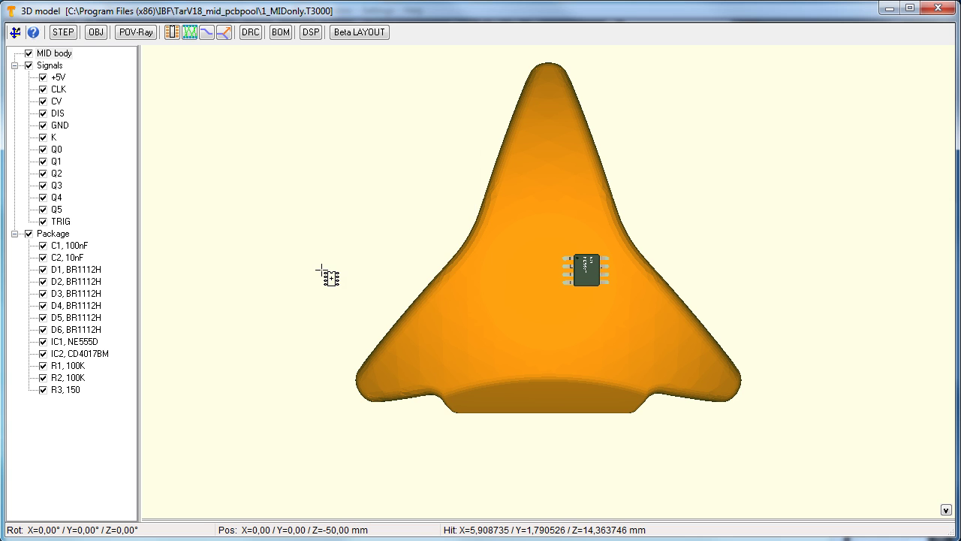
Step: Place IC2 (CD4017BM) on the left-centre of the body and rotate it to 95°
left_click(495, 278)
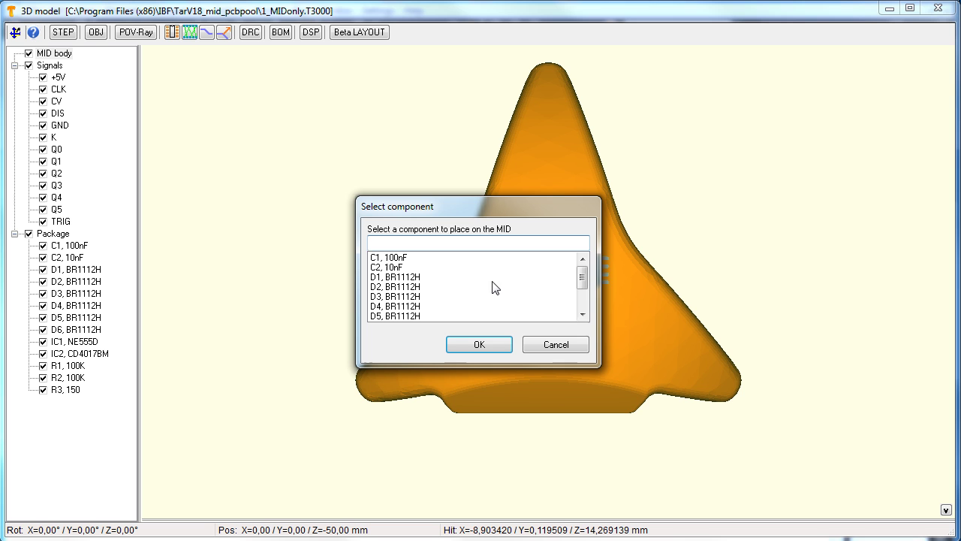
left_click_drag(581, 277, 581, 297)
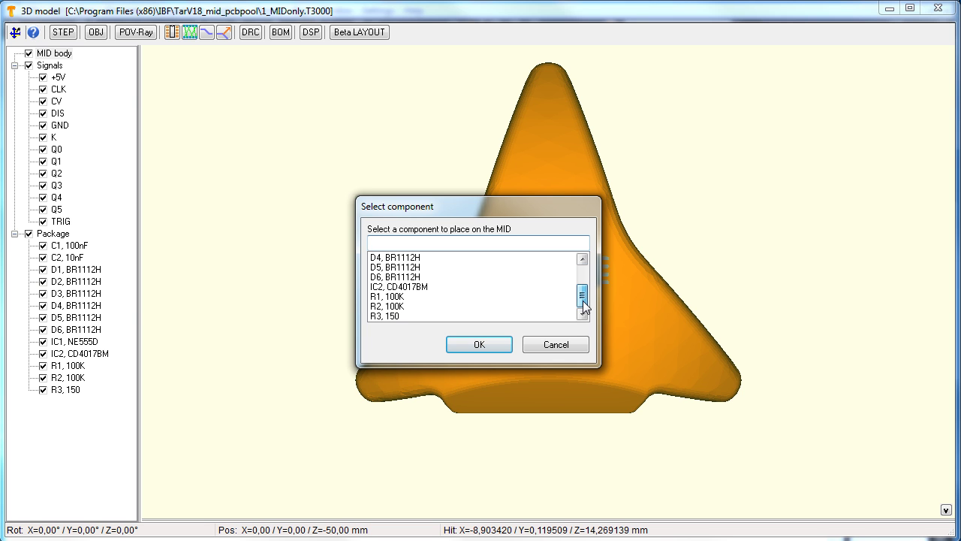
left_click(421, 287)
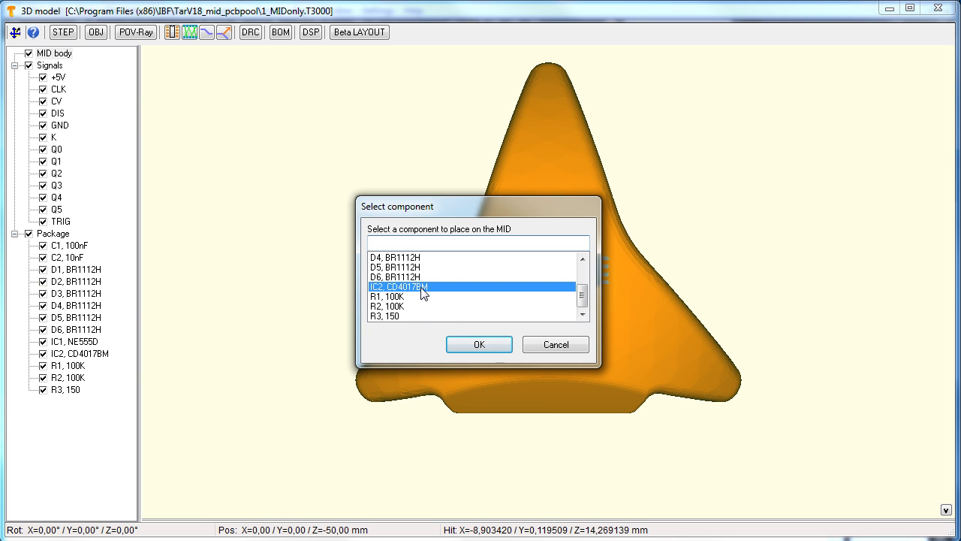
left_click(470, 345)
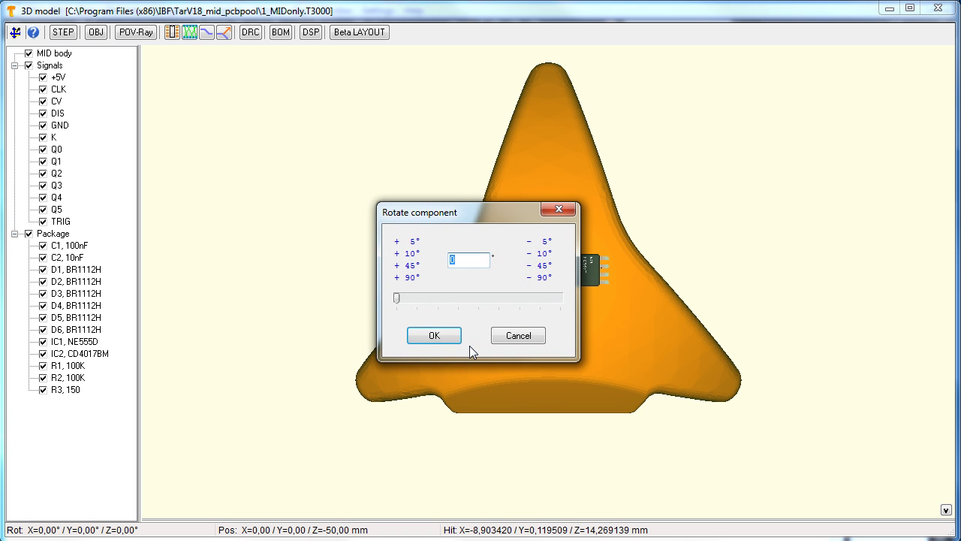
left_click_drag(515, 216, 356, 74)
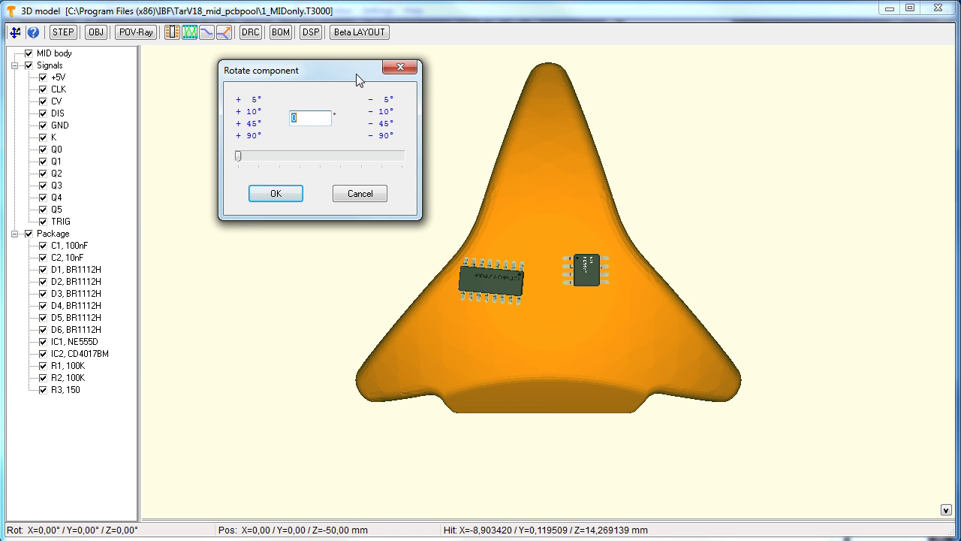
left_click(250, 123)
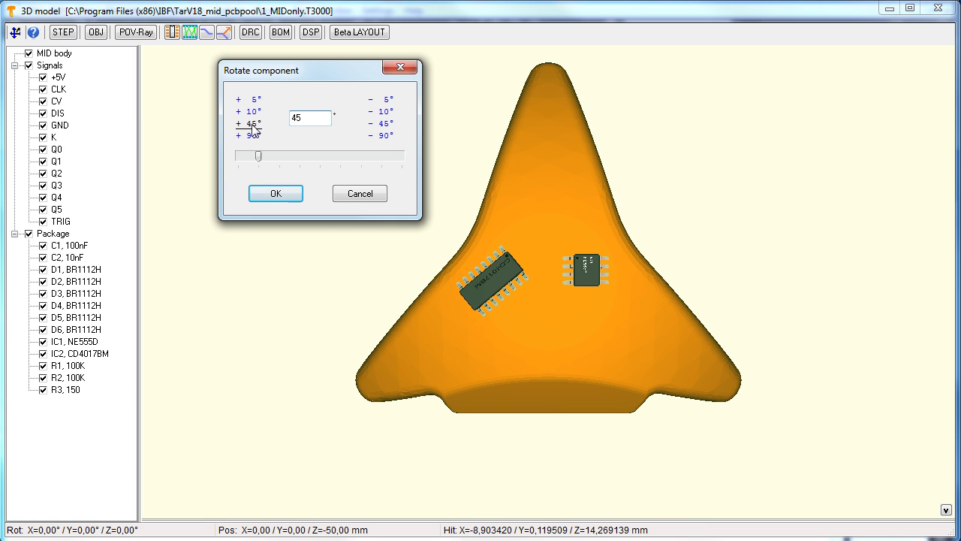
left_click(252, 124)
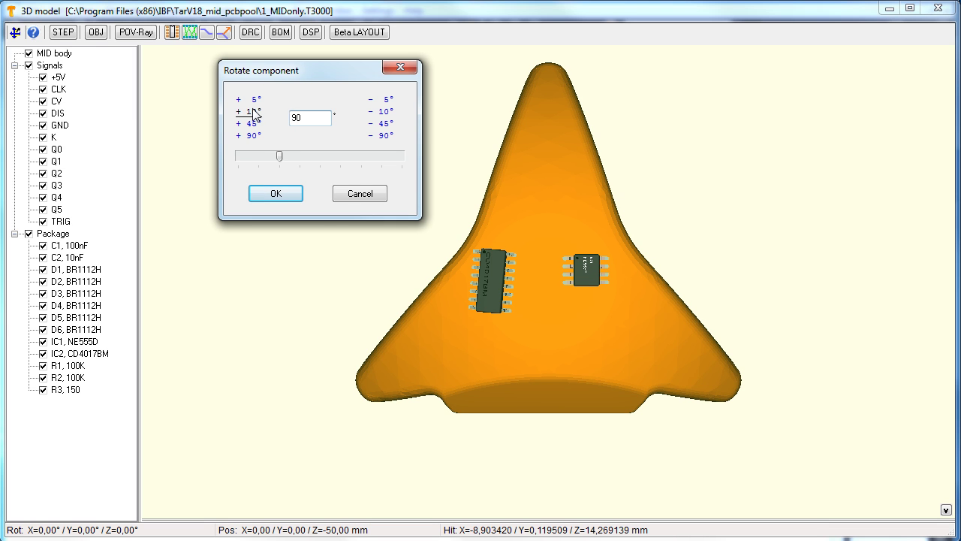
left_click(252, 111)
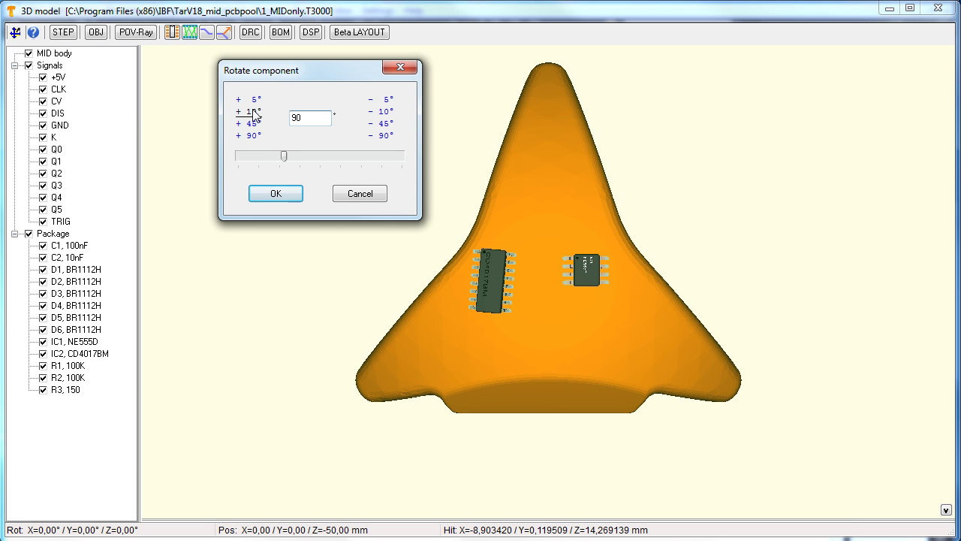
left_click(385, 99)
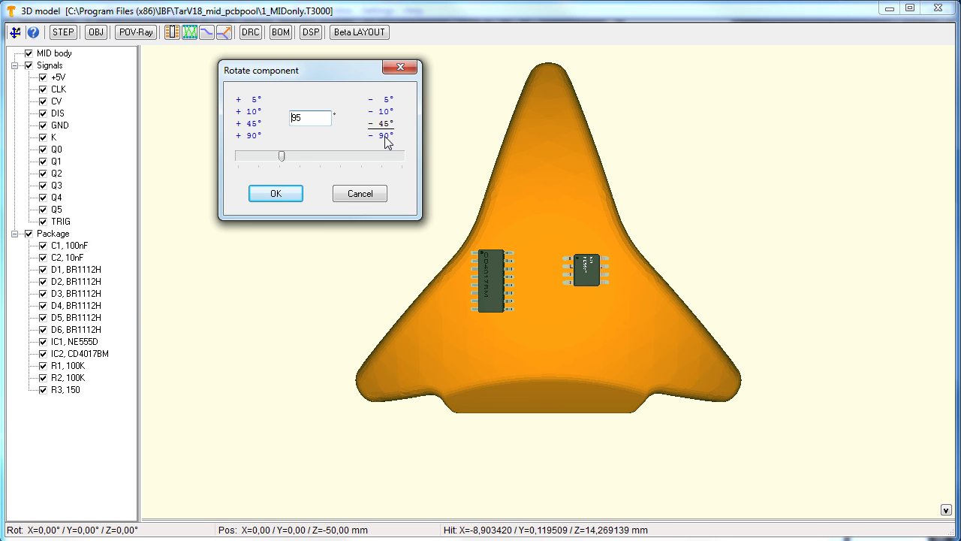
Step: Confirm IC2 at 95° and move the CD4017BM closer, just left of the NE555D
left_click(282, 193)
key("Escape")
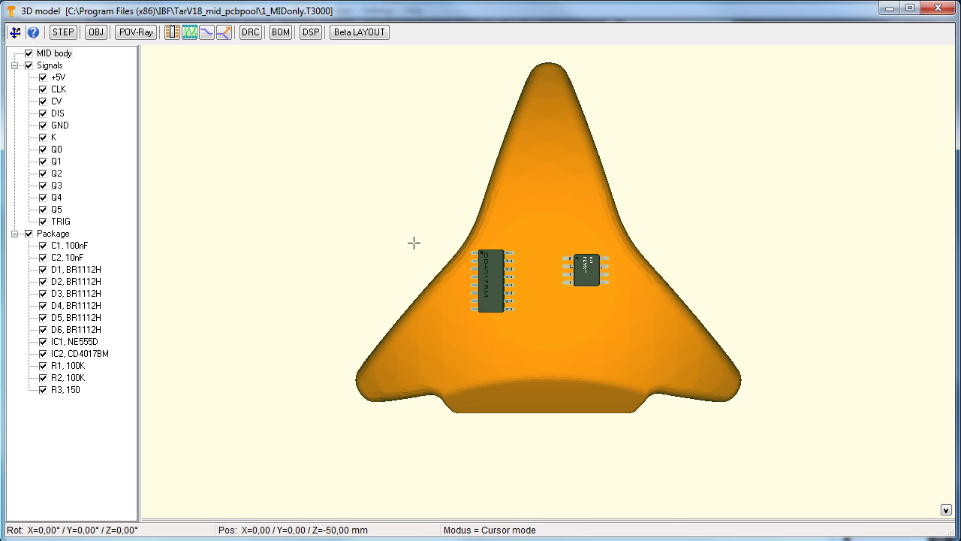
left_click(491, 277)
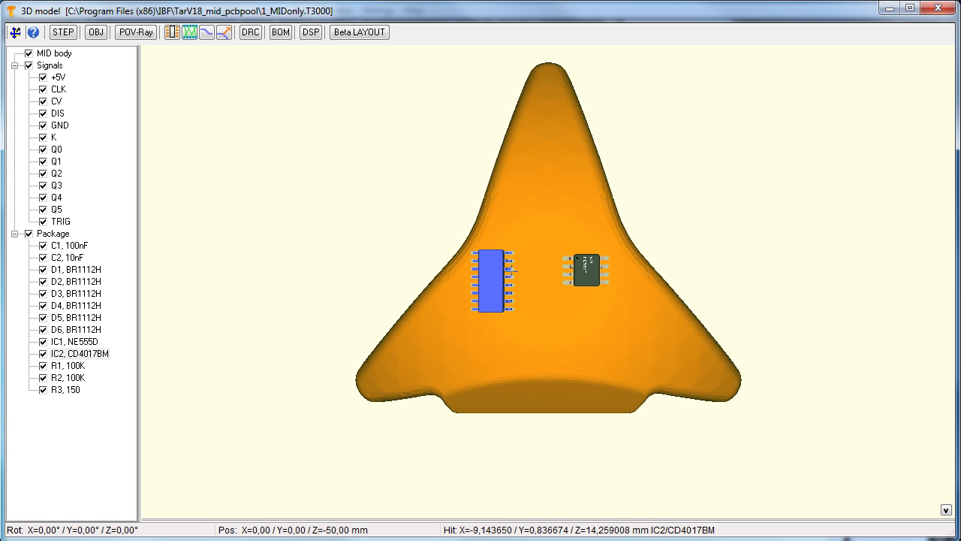
left_click(511, 270)
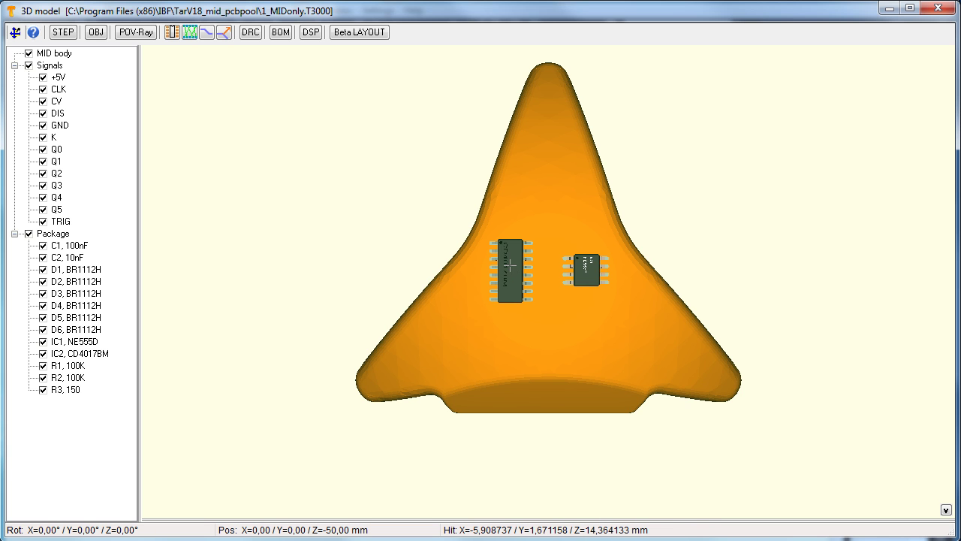
left_click(510, 266)
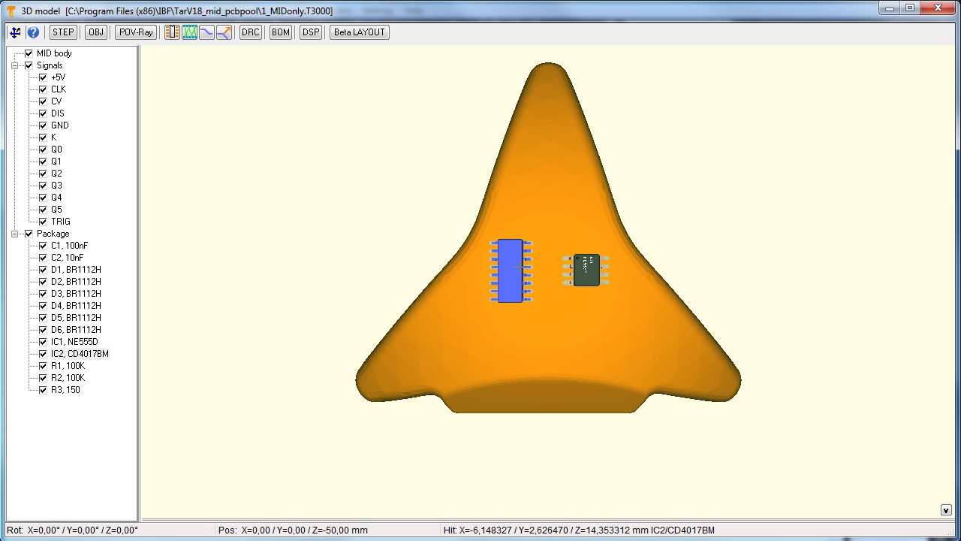
left_click(521, 267)
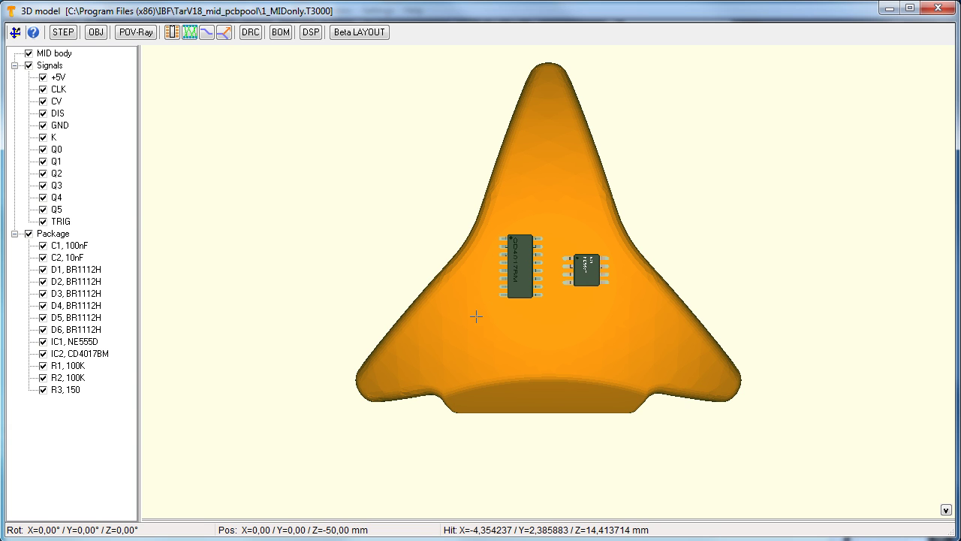
scroll(476, 316, "up", 10)
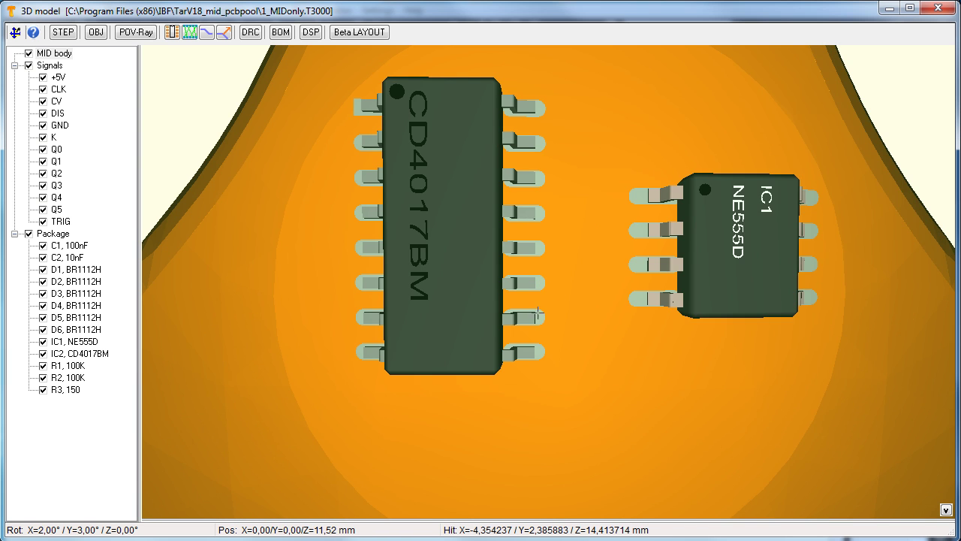
mouse_move(509, 337)
left_mouse_down()
mouse_move(518, 323)
mouse_move(557, 341)
mouse_move(504, 328)
mouse_move(485, 338)
mouse_move(495, 342)
left_mouse_up()
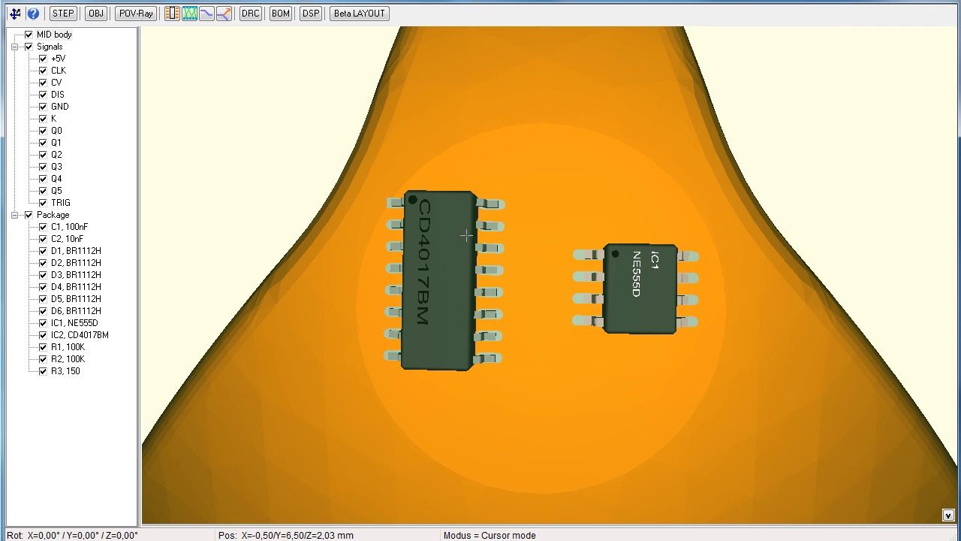
Step: Compute airwires between the CD4017BM and NE555D and hide all packages to show only pads
left_click(189, 15)
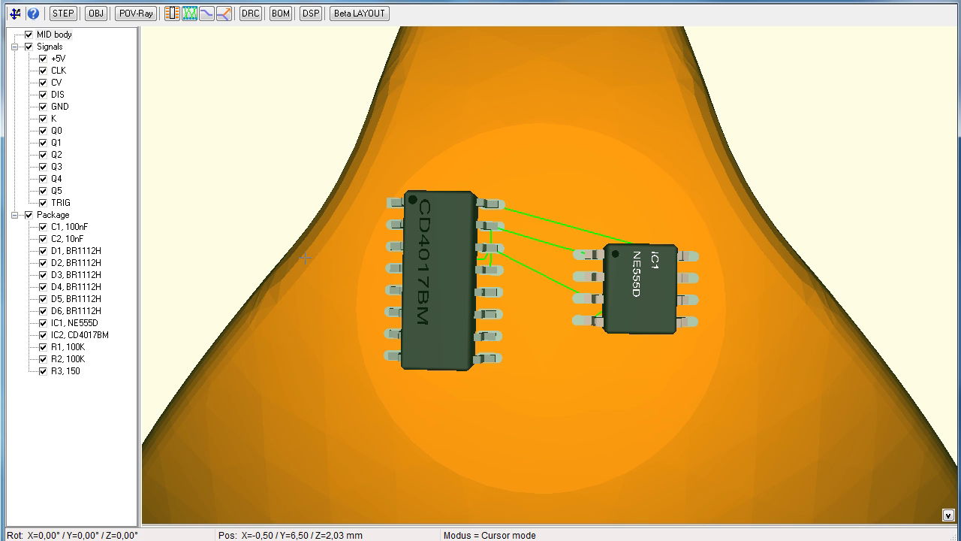
left_click(29, 216)
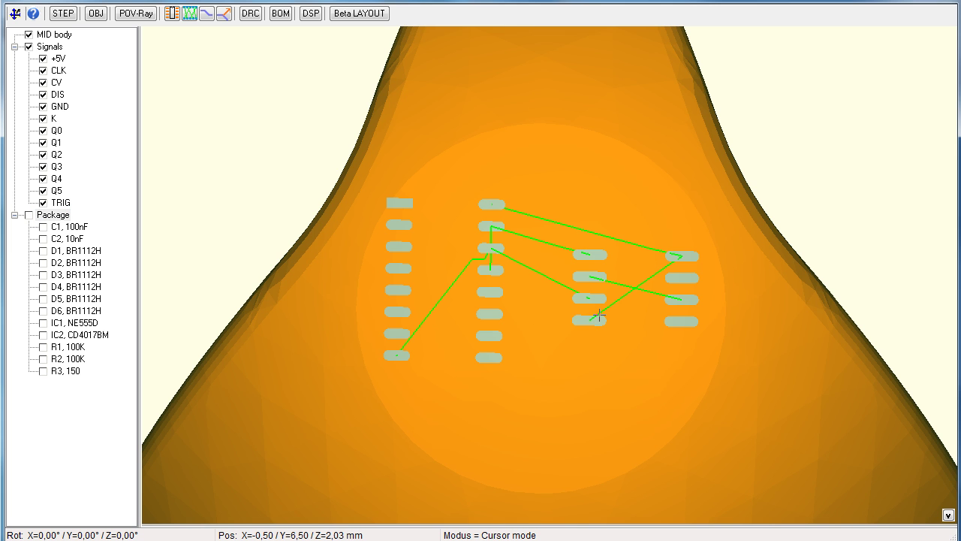
Step: Start a track at the NE555D's top-right pad, running left then diagonally below the pads
scroll(638, 283, "up", 2)
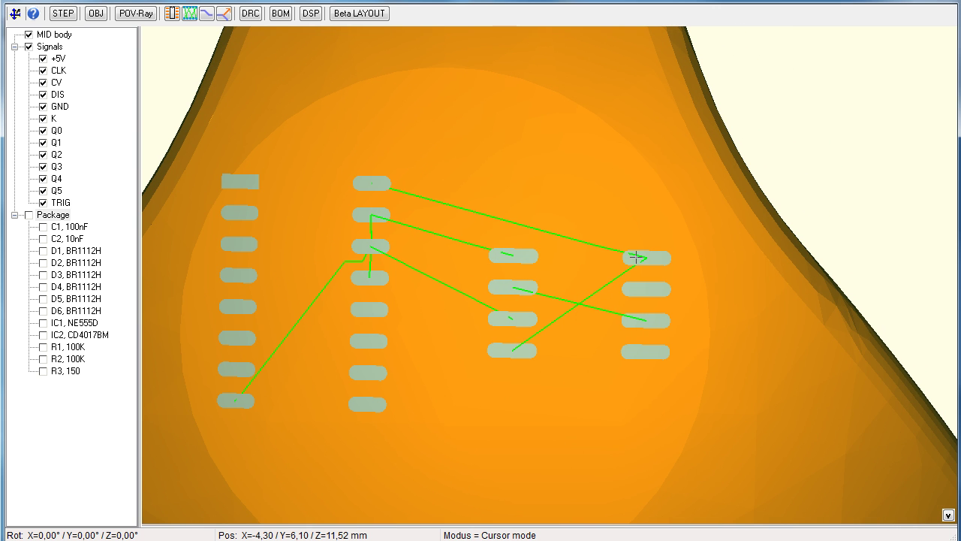
left_click(206, 13)
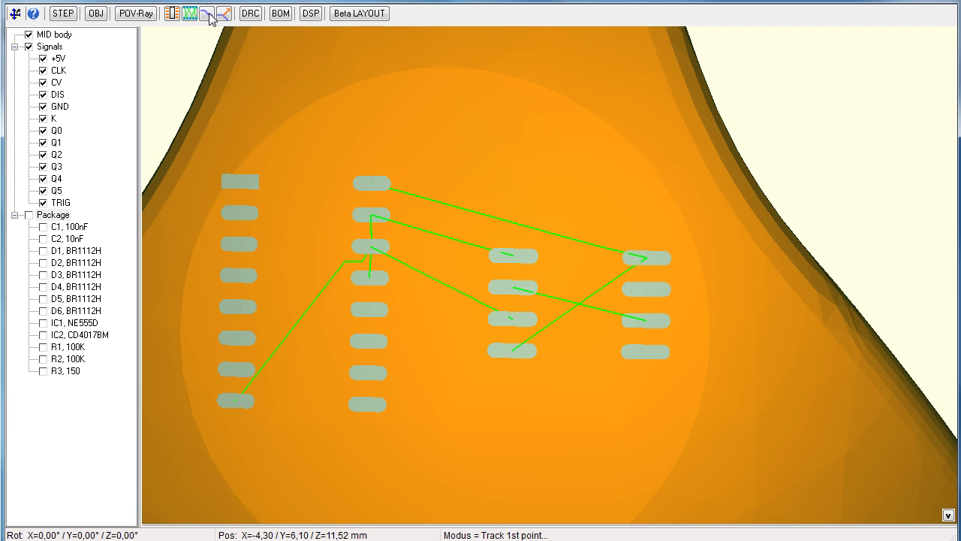
left_click(646, 257)
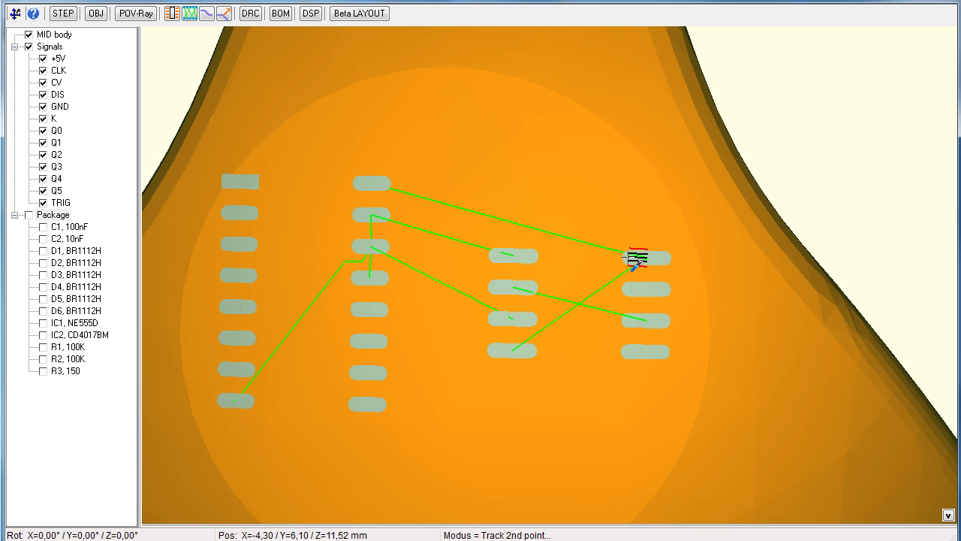
scroll(614, 259, "up", 2)
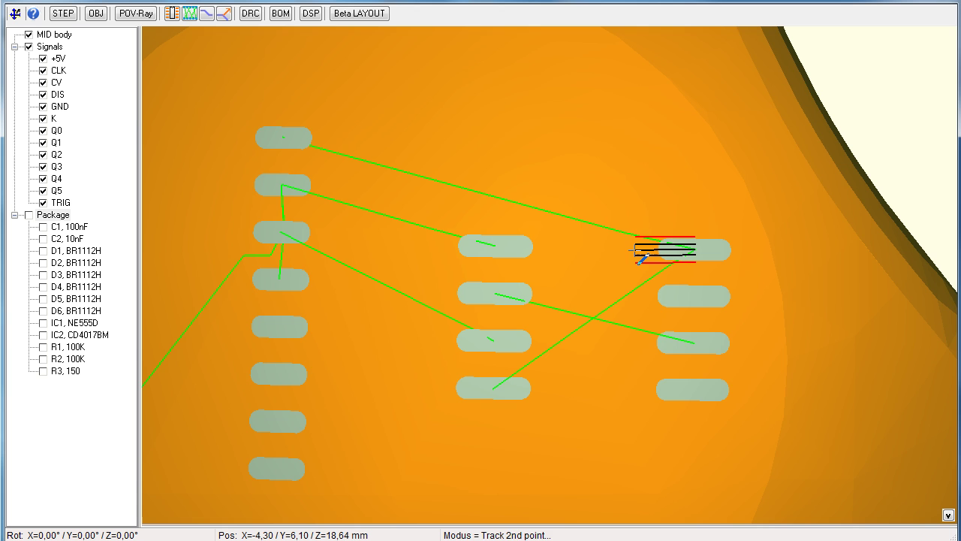
left_click(634, 250)
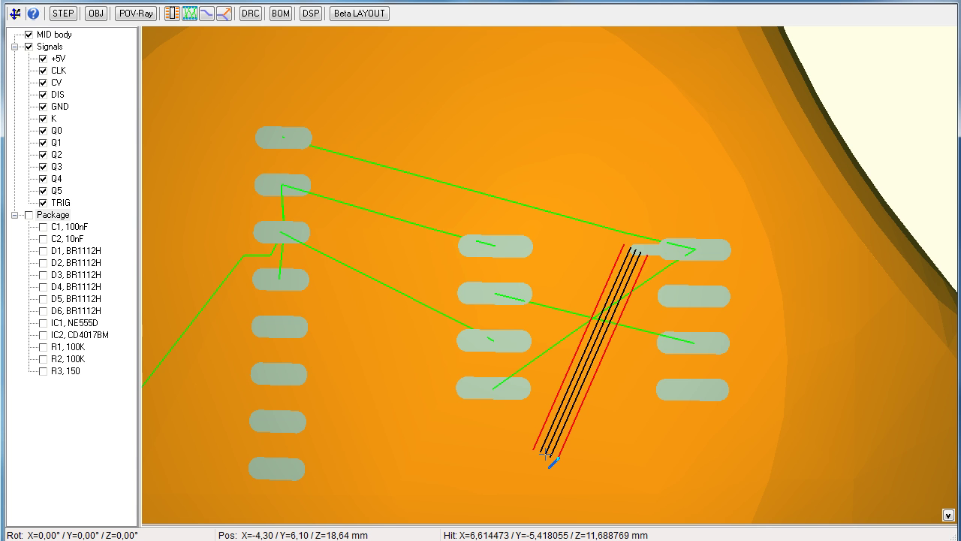
left_click(547, 453)
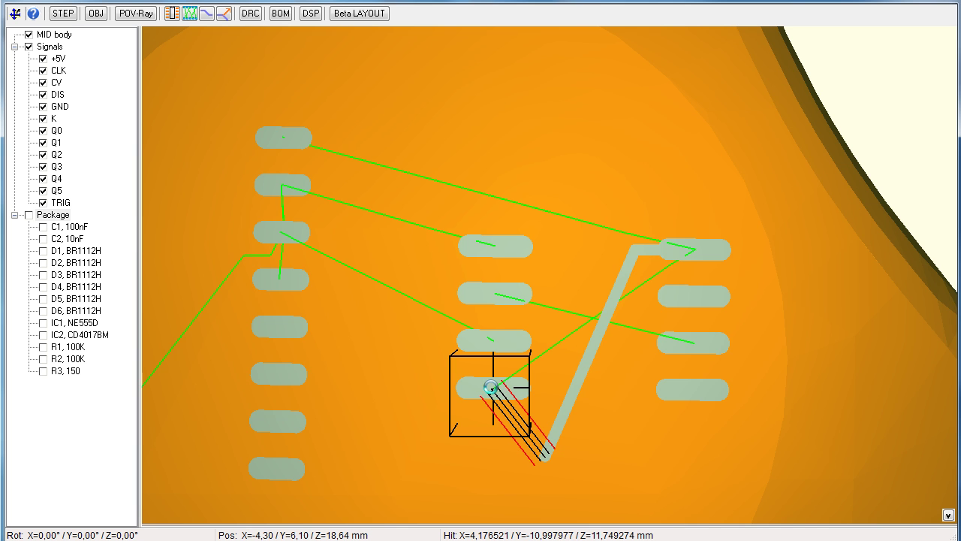
Step: End the track on the NE555D's bottom-left pad and move its low corner beside that pad
left_click(492, 391)
key("Escape")
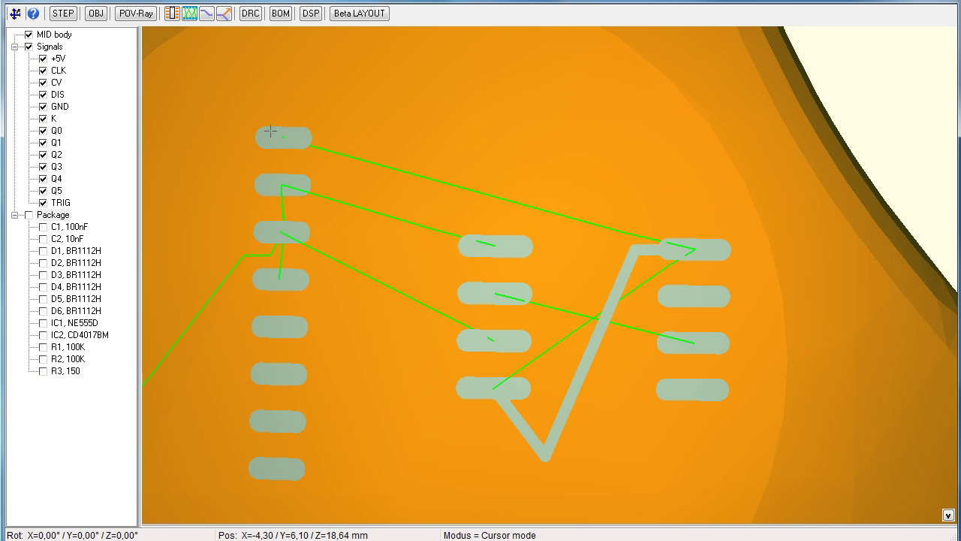
left_click(223, 16)
left_click(544, 450)
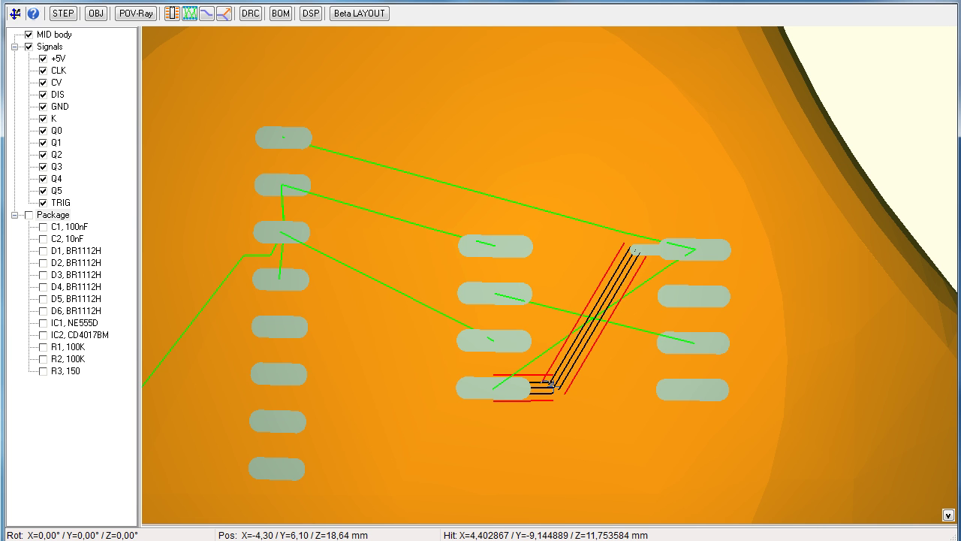
left_click(553, 385)
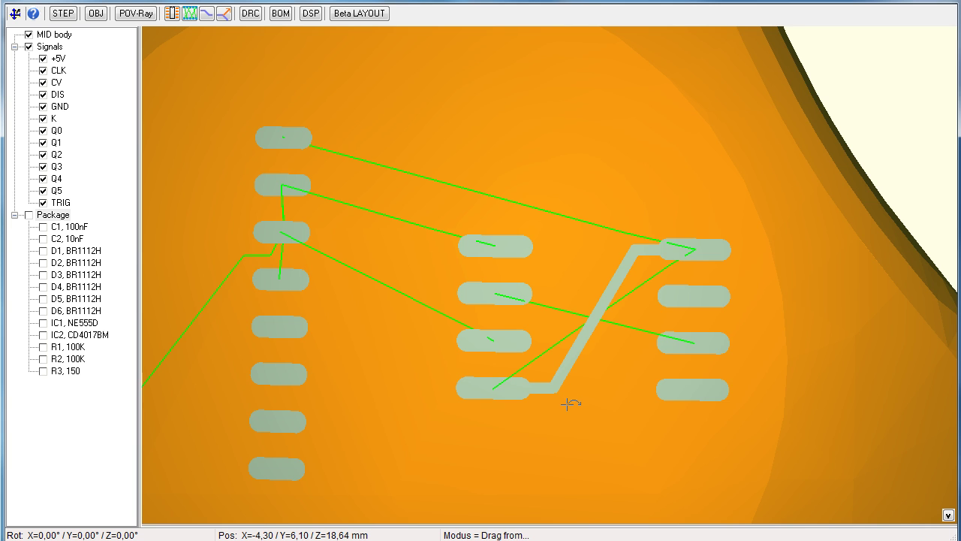
key("Escape")
Step: Set the short track stub beside the NE555D's bottom-left pad to 0,1 mm width
left_click(541, 387)
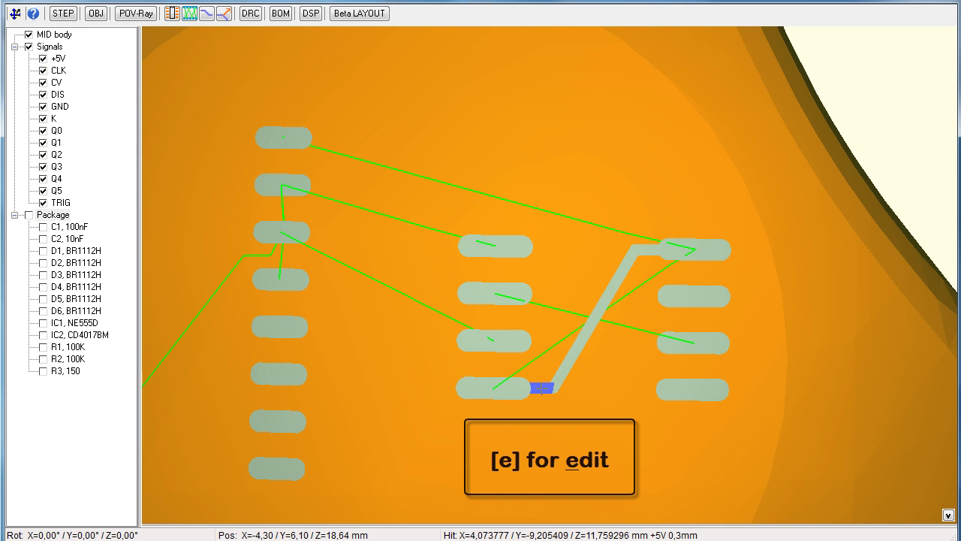
key("e")
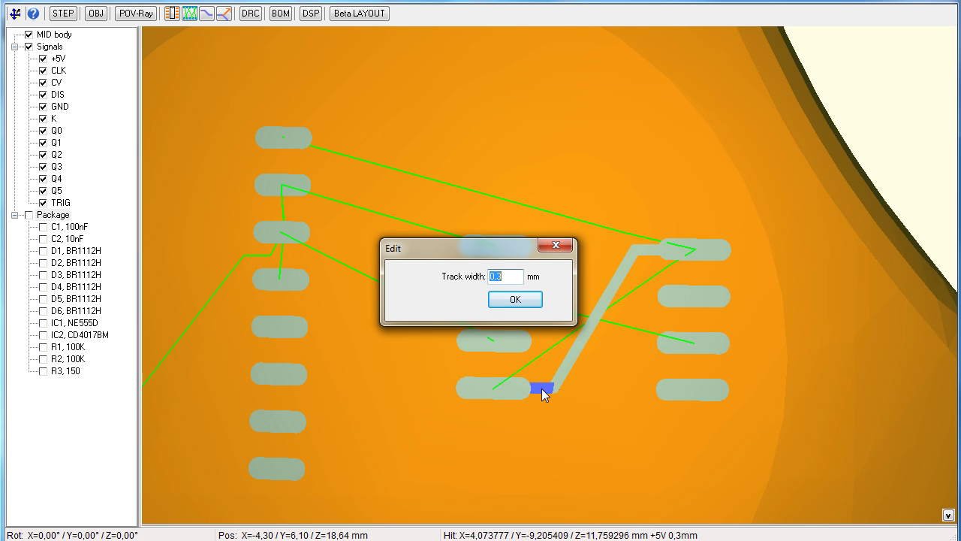
type("0,1")
key("Return")
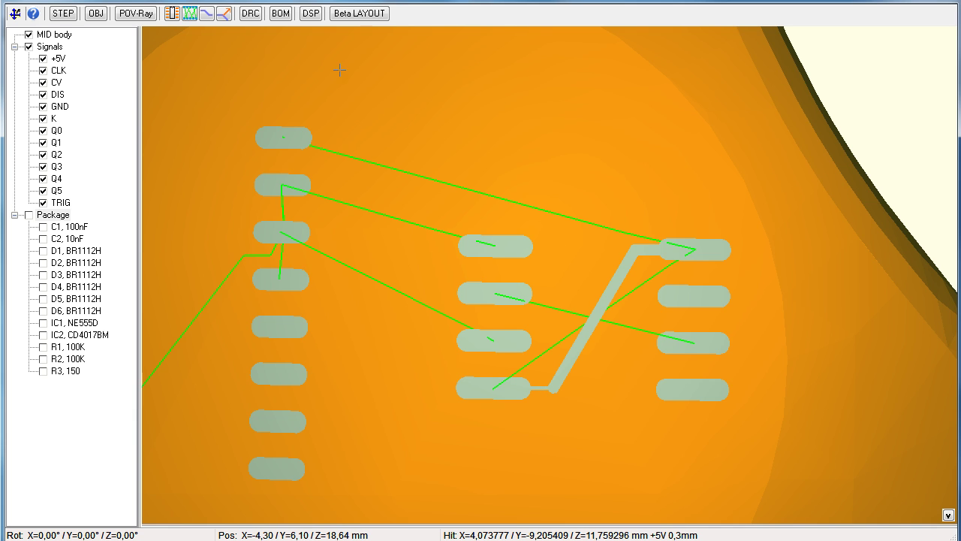
Step: Draw a track from the CD4017BM's top-right pad to near the NE555D's top-left pad
left_click(207, 15)
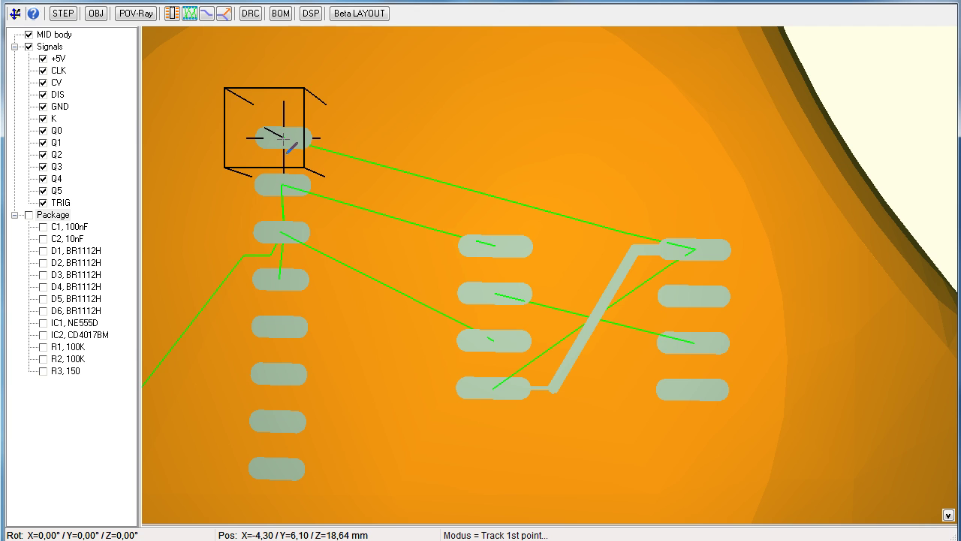
left_click(284, 137)
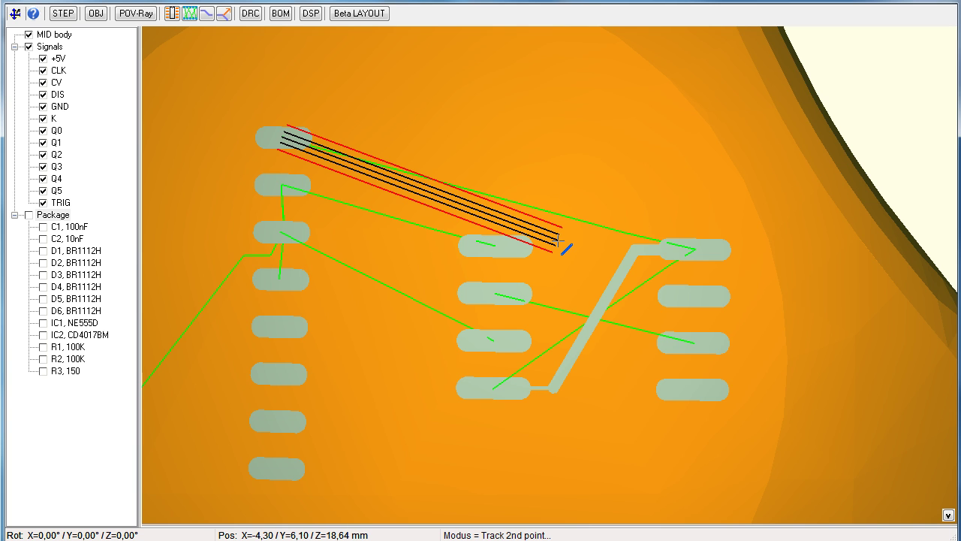
left_click(558, 240)
key("Escape")
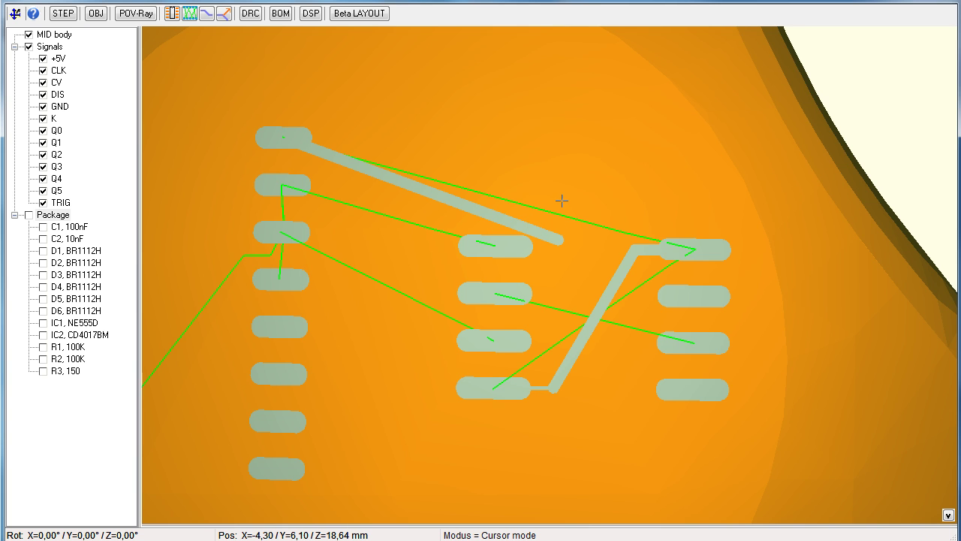
Step: Run the design rule check and drag the results dialog aside to reveal the board's error markers
left_click(250, 13)
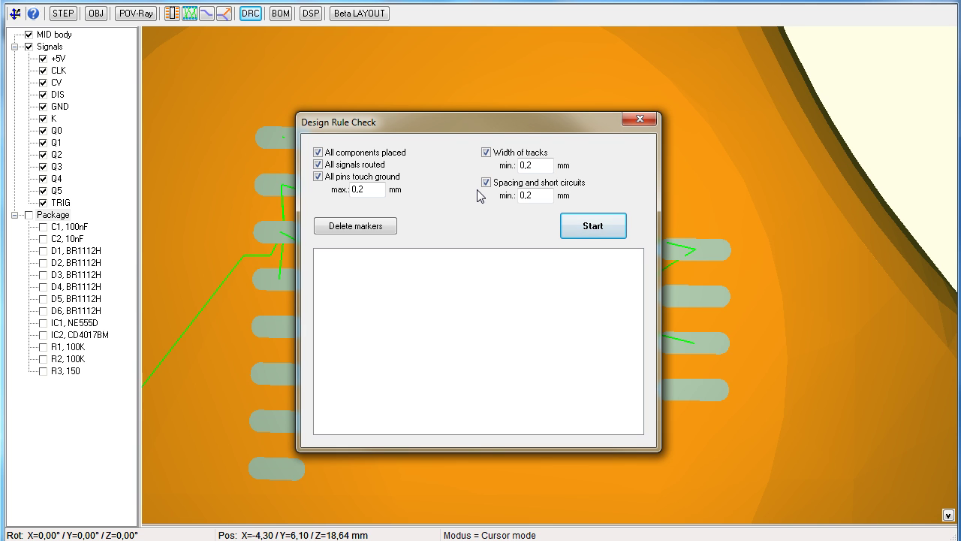
left_click(605, 233)
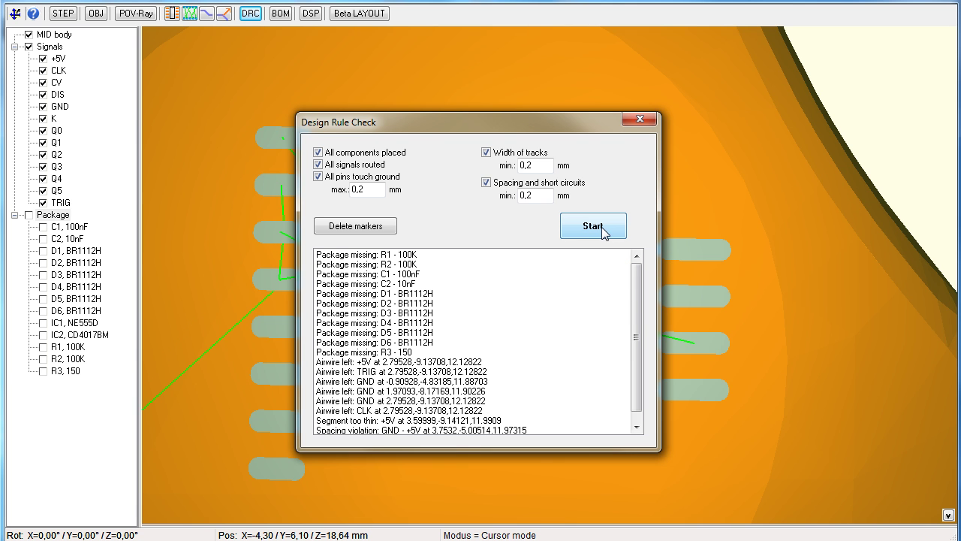
left_click_drag(636, 296, 640, 332)
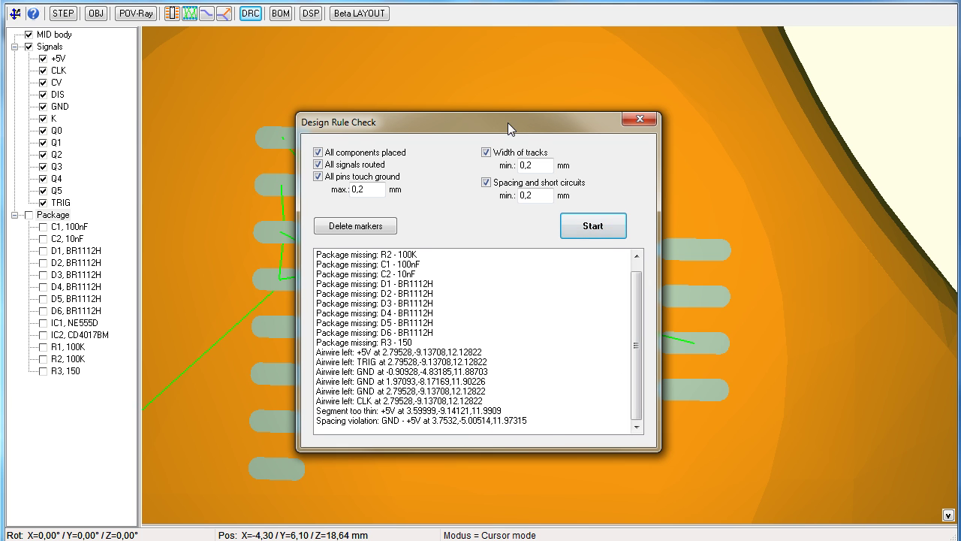
left_click_drag(507, 123, 728, 178)
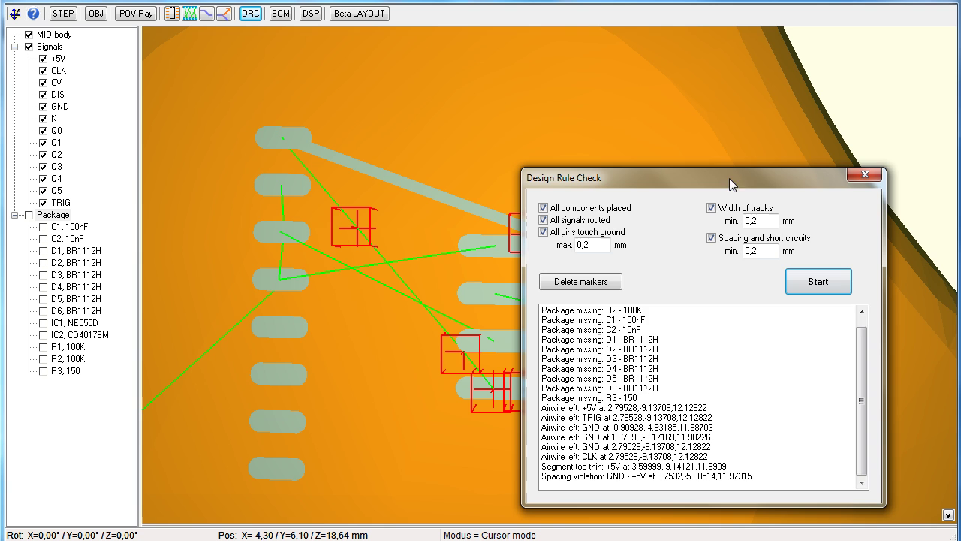
Step: Close the check results, then set the thin +5V stub by the NE555D pad to 0,3 mm width
left_click(866, 175)
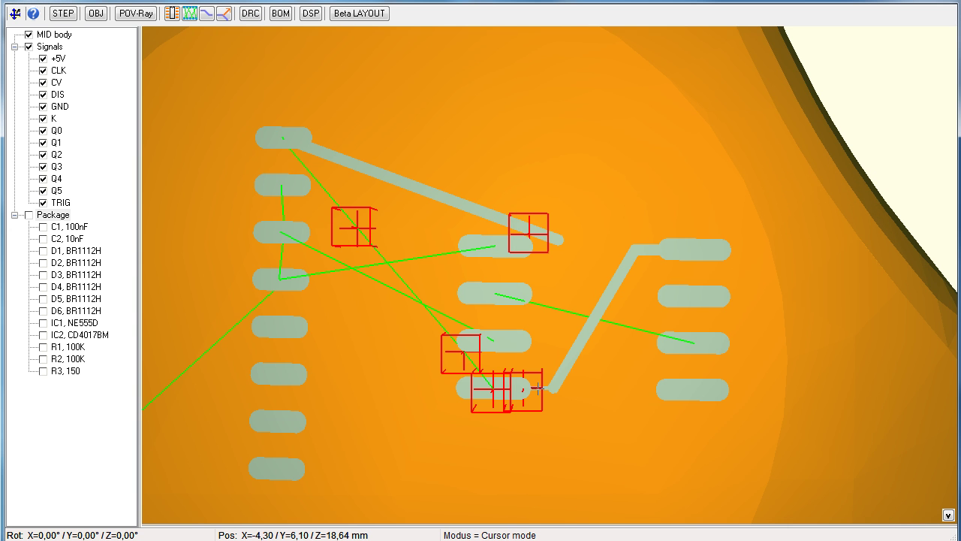
scroll(527, 388, "up", 3)
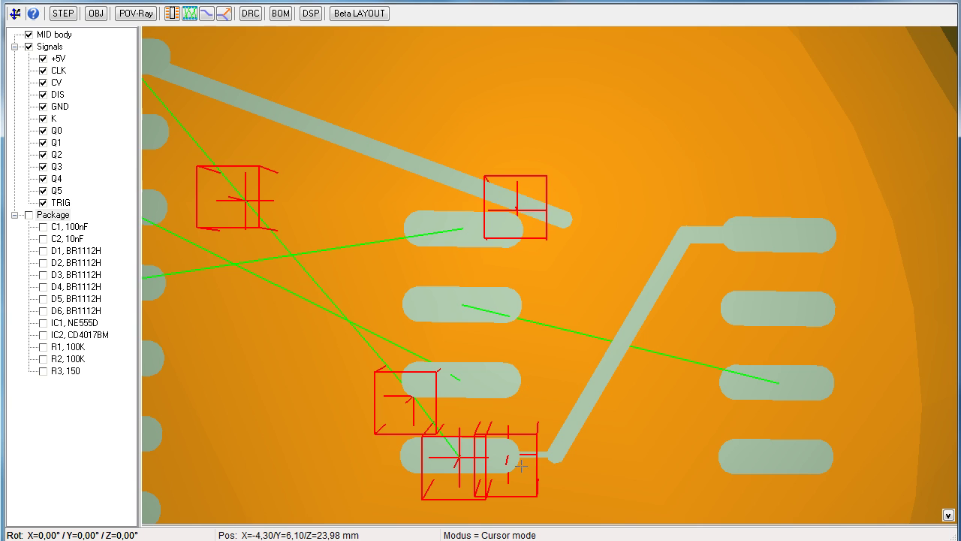
scroll(518, 450, "down", 5)
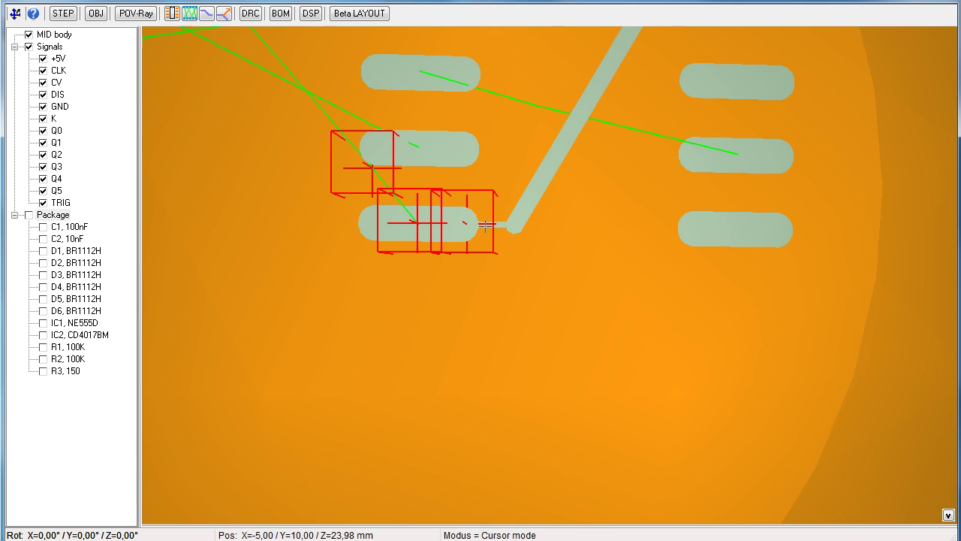
scroll(485, 225, "up", 2)
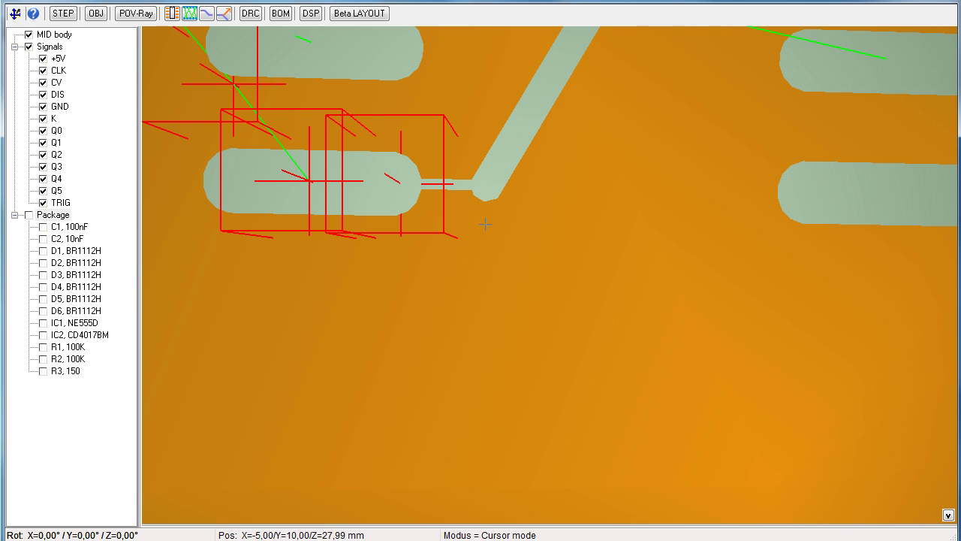
left_click(439, 187)
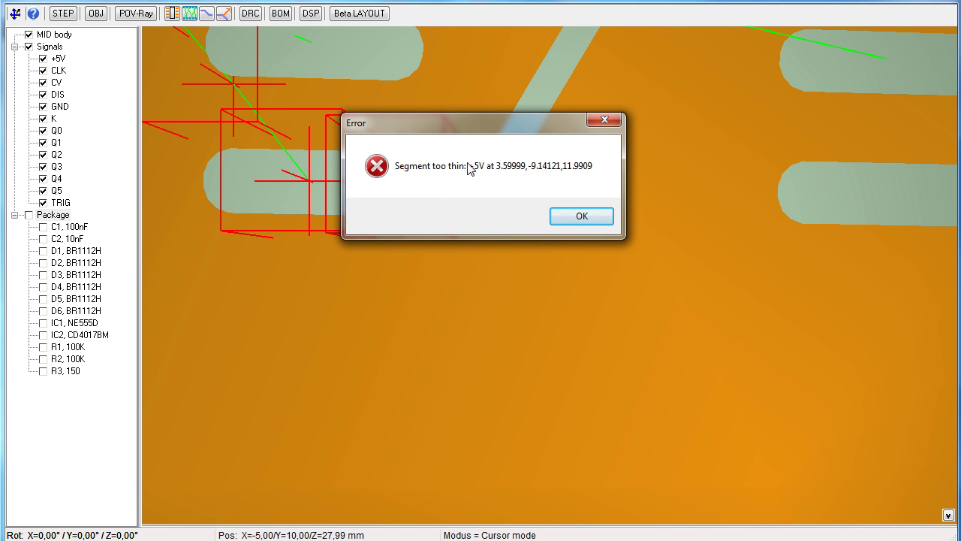
left_click(574, 218)
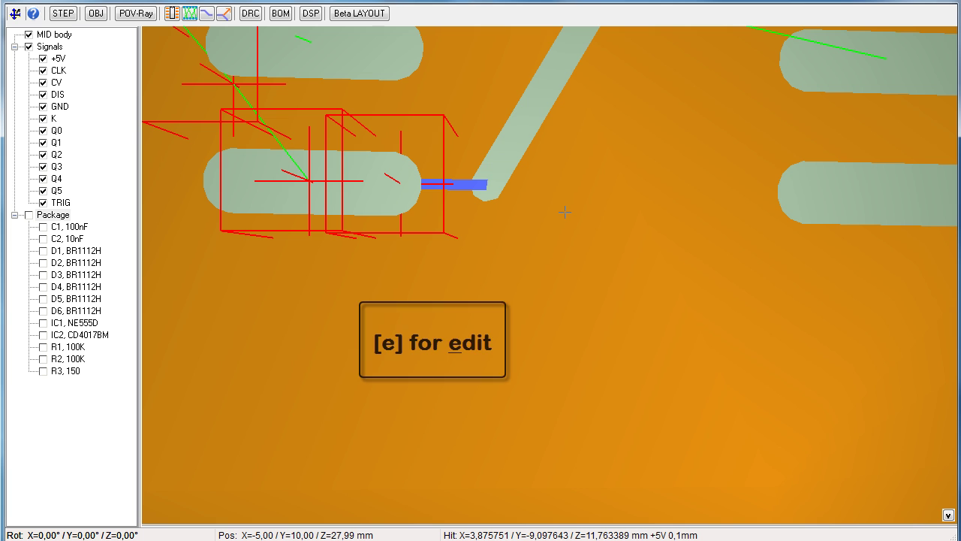
key("e")
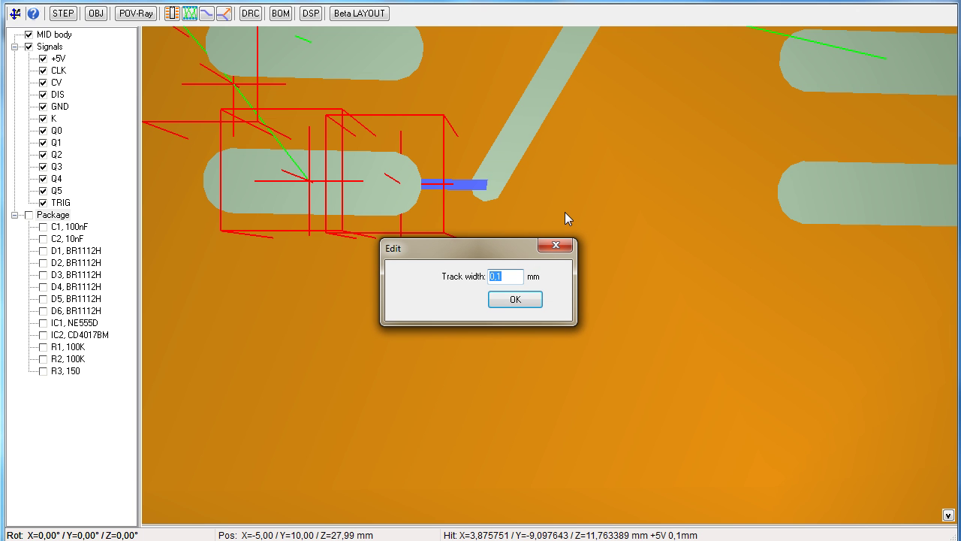
type("0,3")
key("Return")
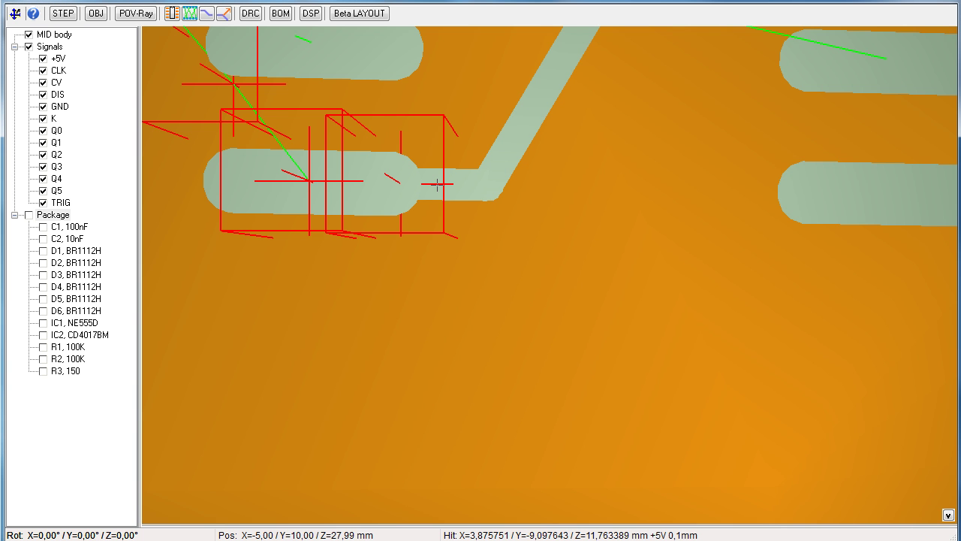
Step: Rerun the design check and locate the GND spacing violation on the diagonal +5V track
left_click(251, 13)
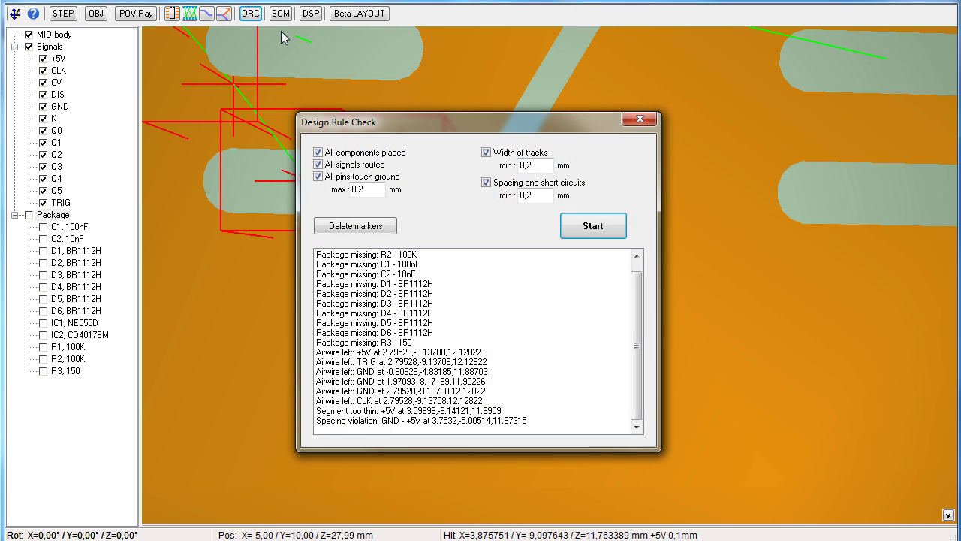
left_click(596, 225)
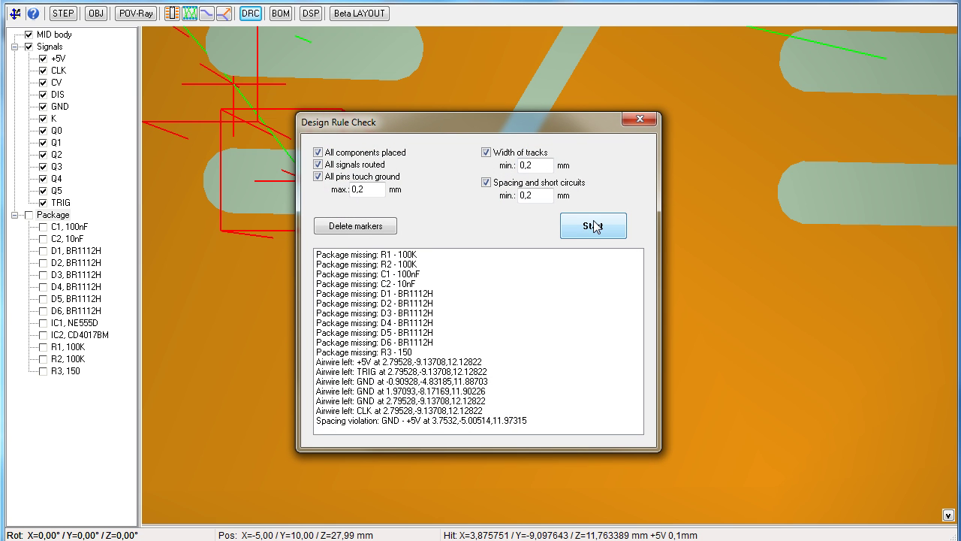
left_click(637, 120)
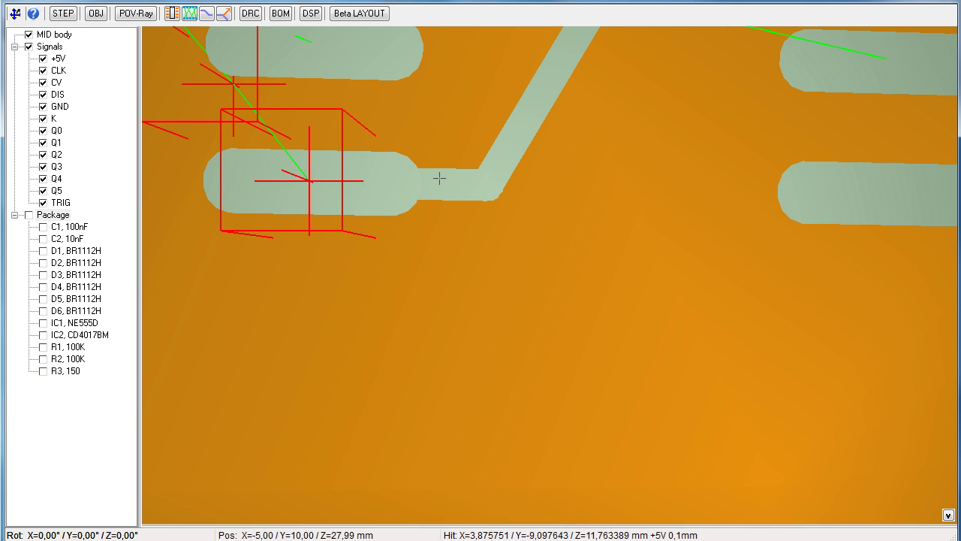
scroll(440, 177, "down", 5)
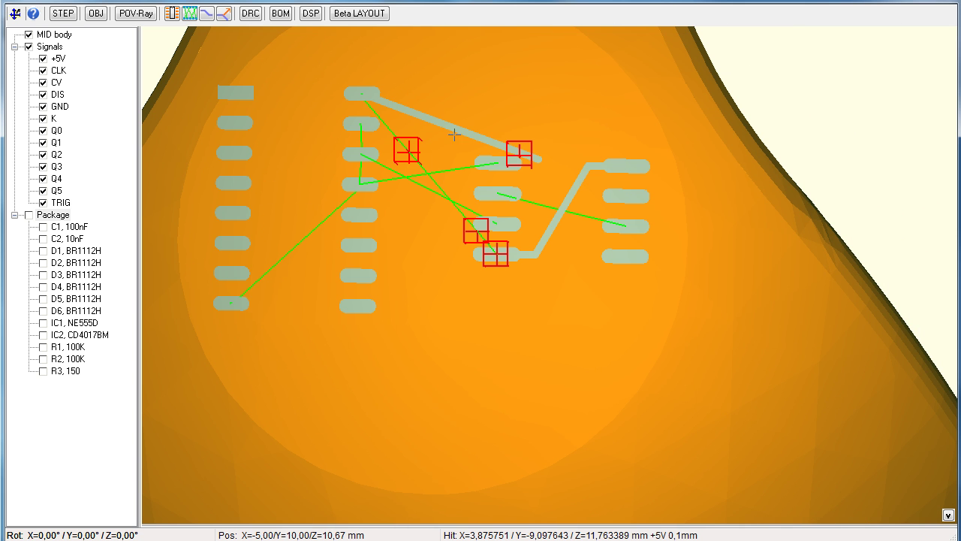
right_click_drag(519, 152, 446, 236)
scroll(446, 248, "up", 3)
scroll(414, 236, "up", 2)
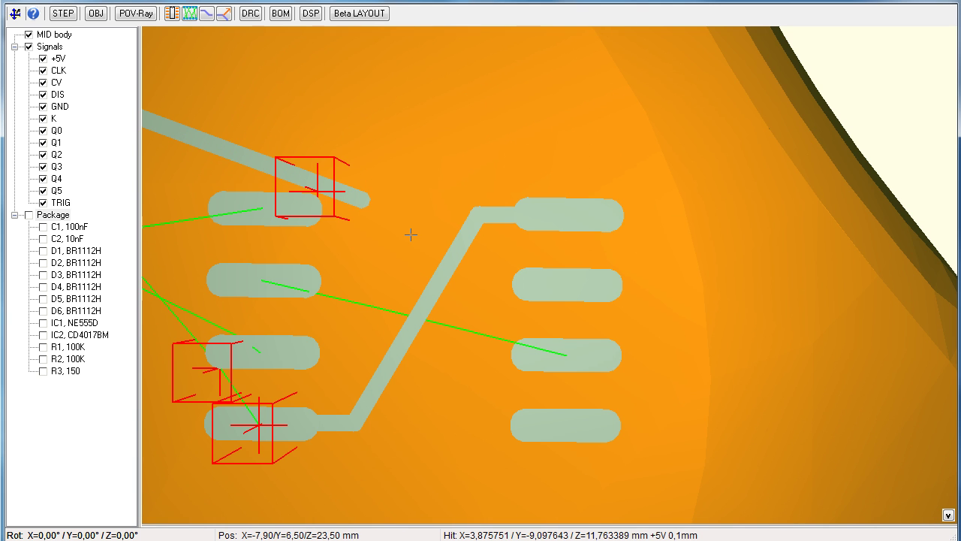
left_click(328, 192)
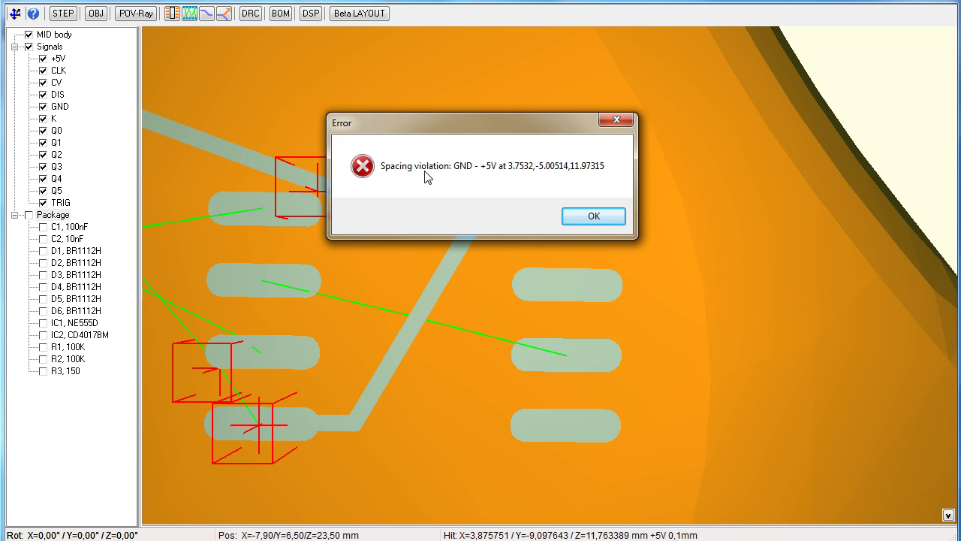
left_click(593, 217)
Step: Delete the offending diagonal +5V track and rerun the design rule check
key("Delete")
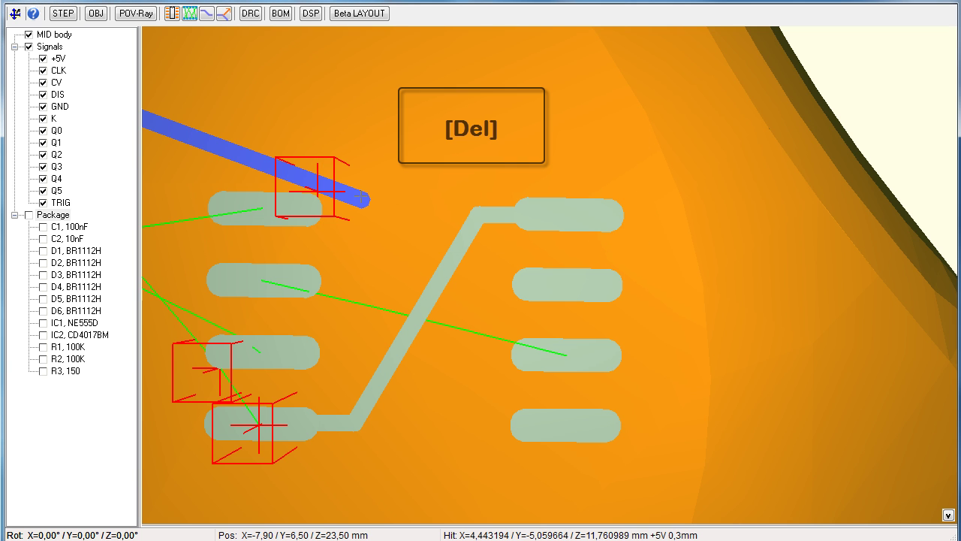
key("Delete")
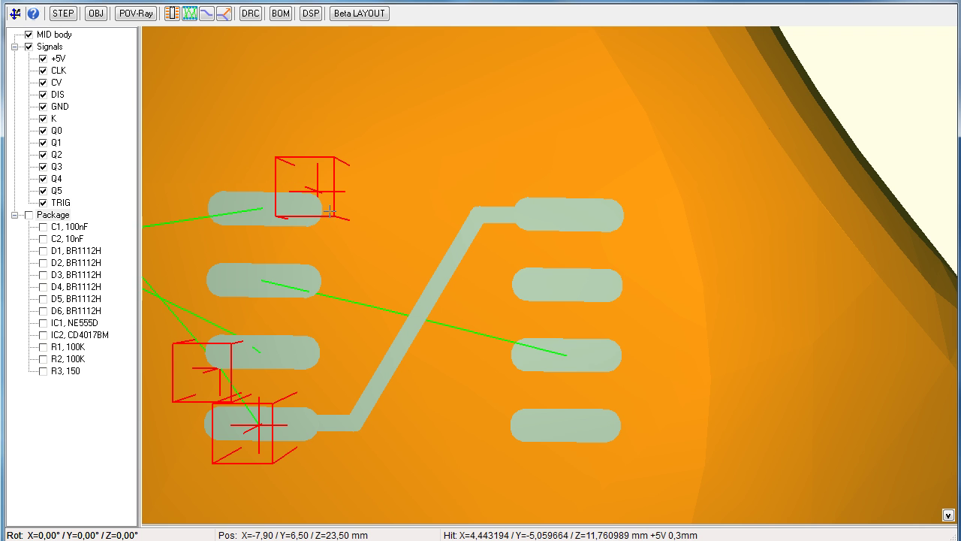
left_click(250, 14)
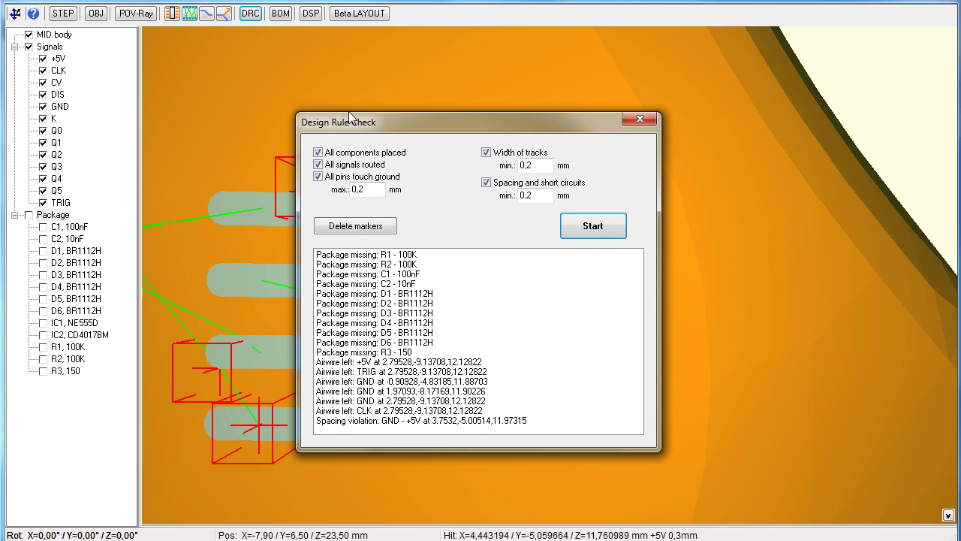
left_click(587, 218)
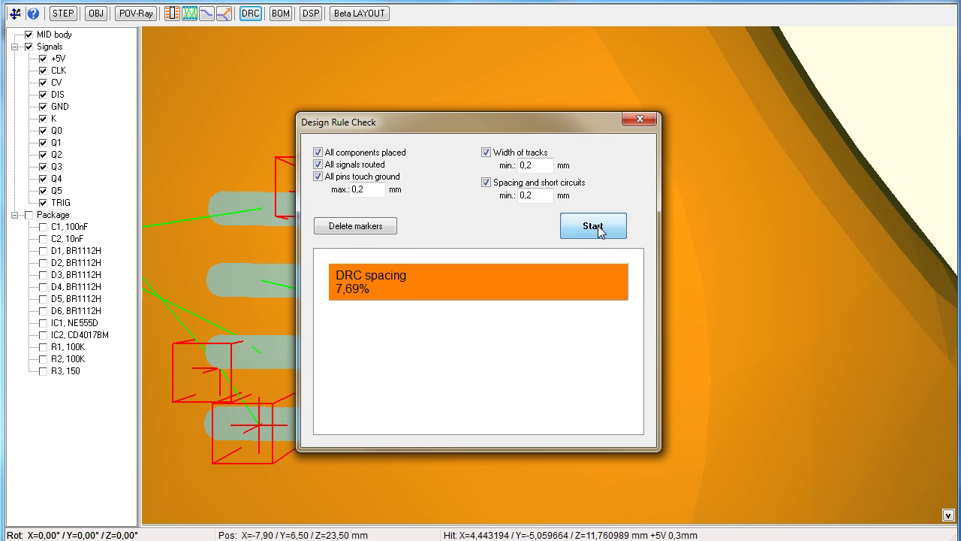
left_click(639, 120)
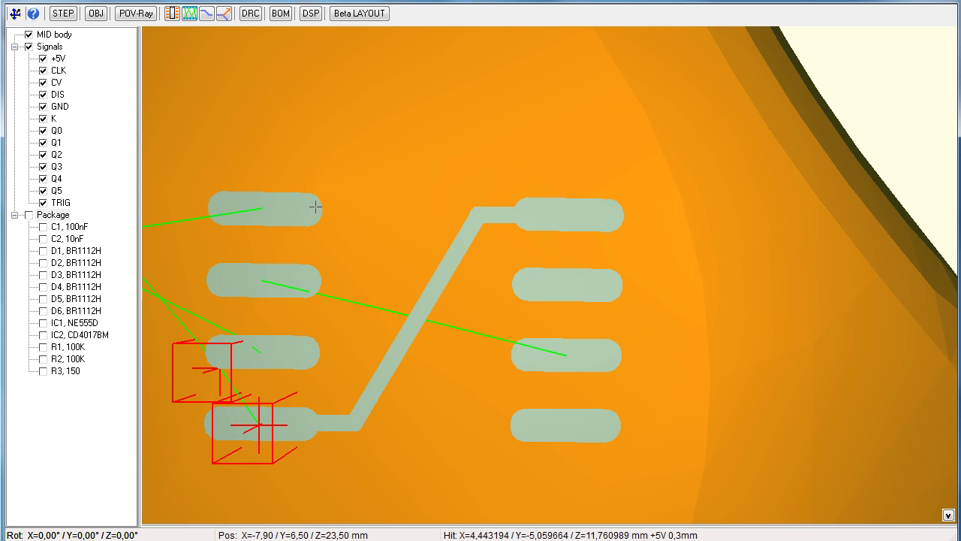
left_click(250, 13)
Step: Delete the DRC markers, inspect the ICs and 0805 parts at an angle, then restore top view
left_click(345, 225)
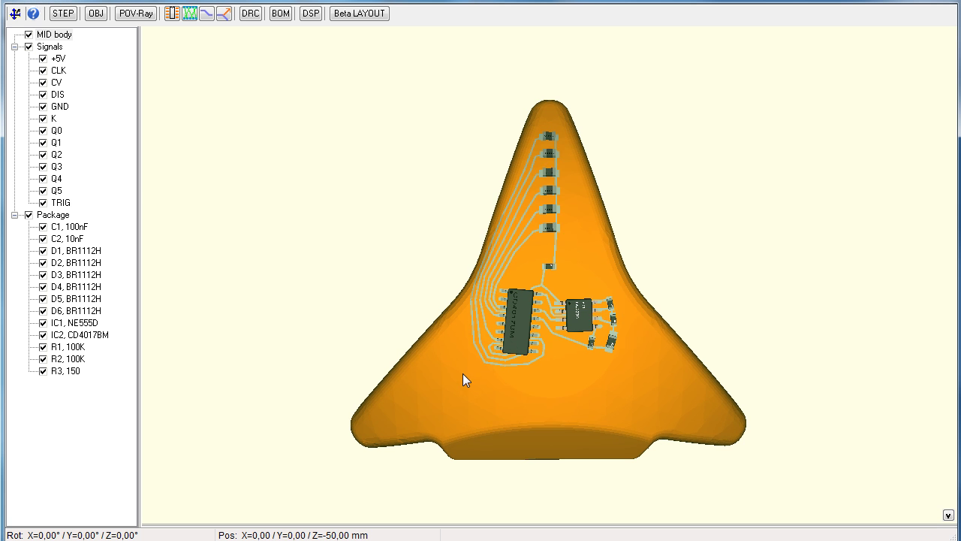
left_click_drag(463, 373, 500, 342)
scroll(550, 233, "up", 5)
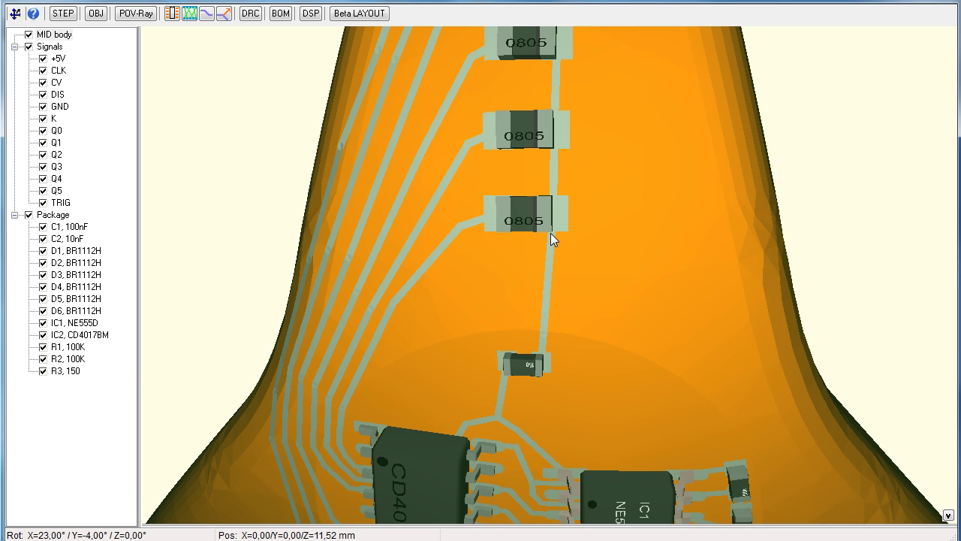
middle_click_drag(551, 233, 547, 335)
left_click_drag(543, 336, 557, 269)
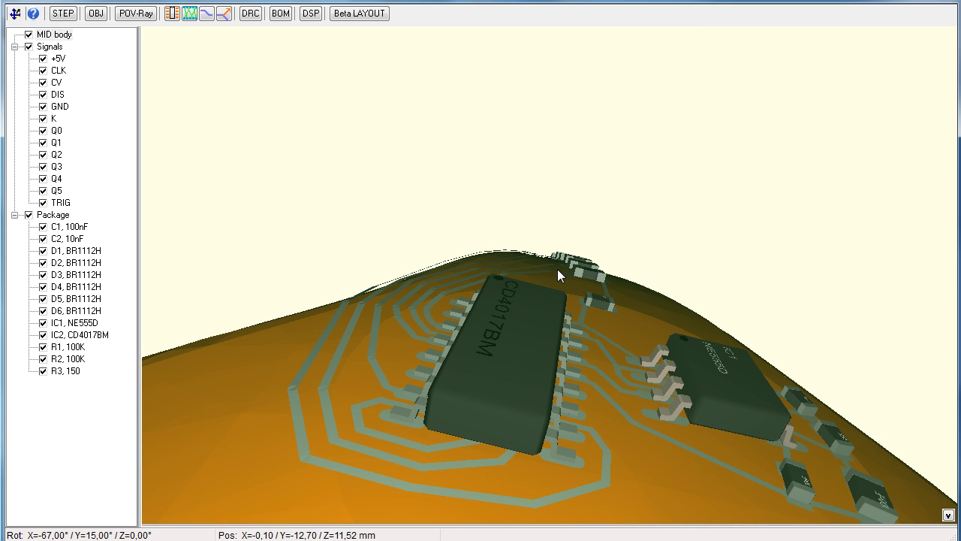
left_click(15, 12)
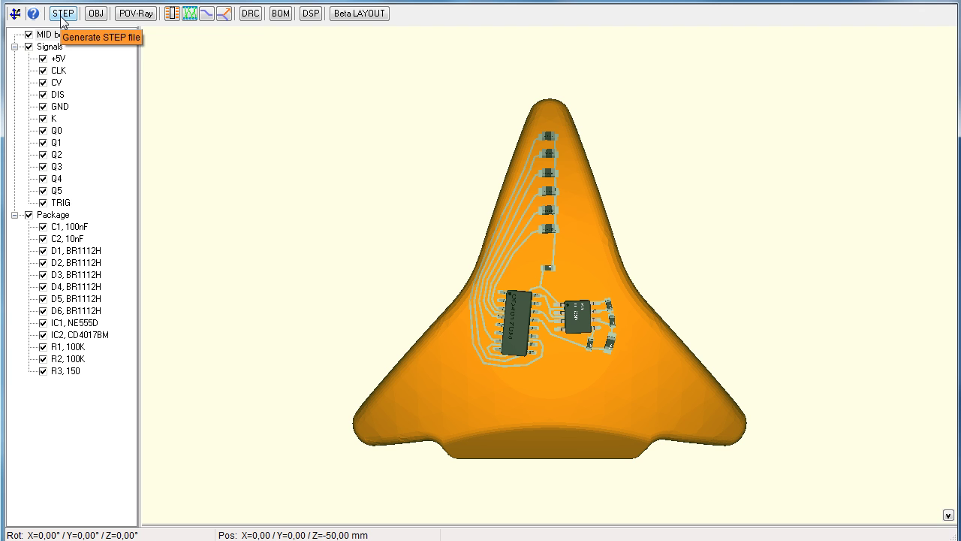
Step: Export the BOM to 4_TracksReady_BOM.txt, review part positions and angles, then close Notepad
left_click(281, 17)
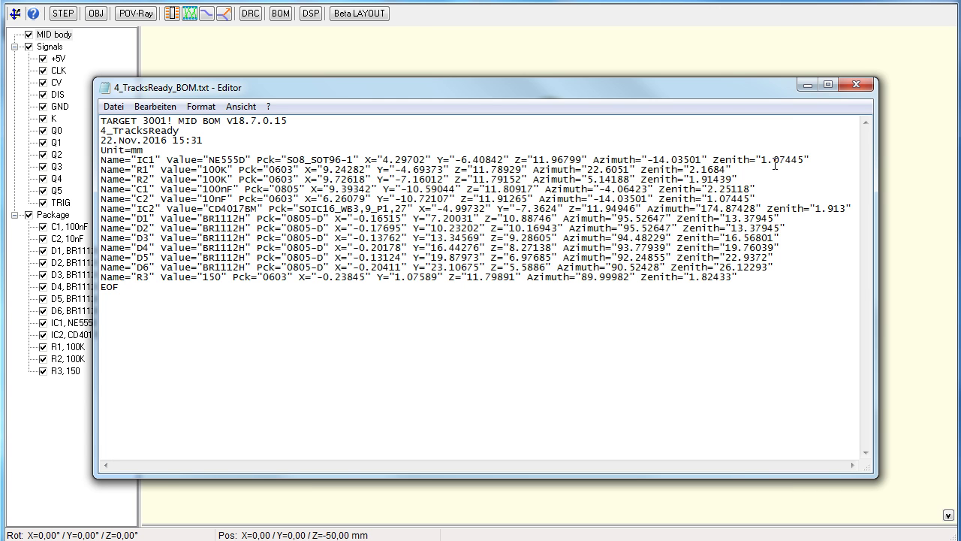
left_click(857, 85)
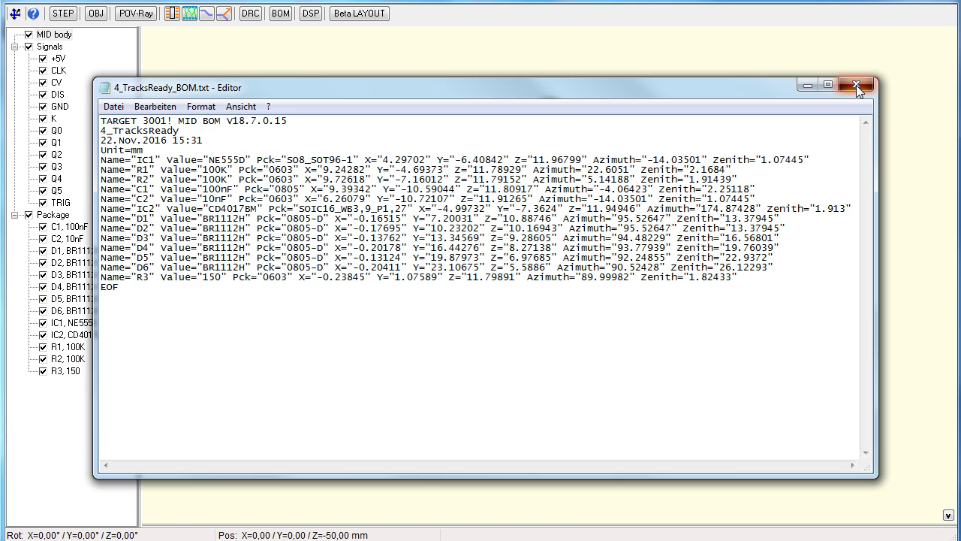
Step: Export dispenser data to 4_TracksReady_DSP.txt, scroll through pad areas and coordinates, then close it
left_click(311, 14)
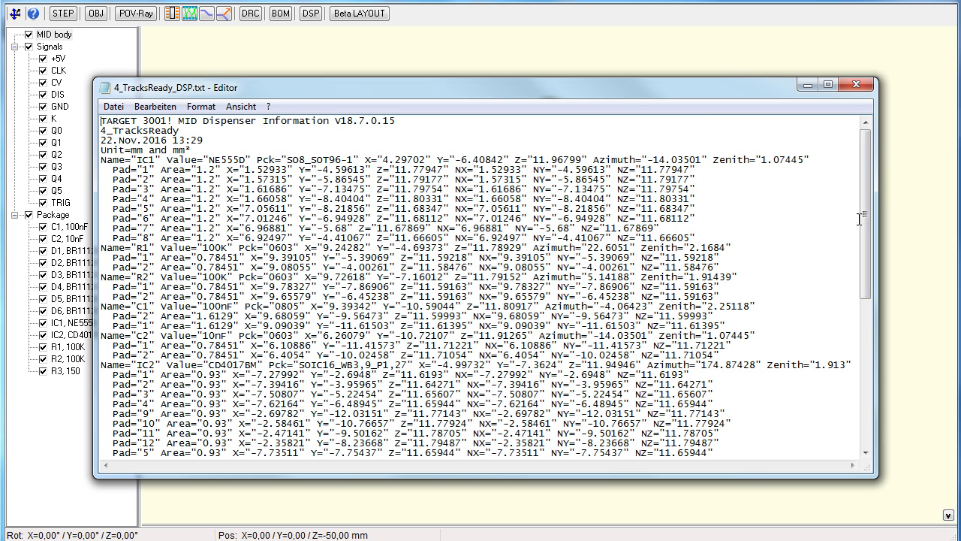
left_click_drag(859, 219, 859, 240)
left_click_drag(861, 331, 867, 177)
left_click(858, 87)
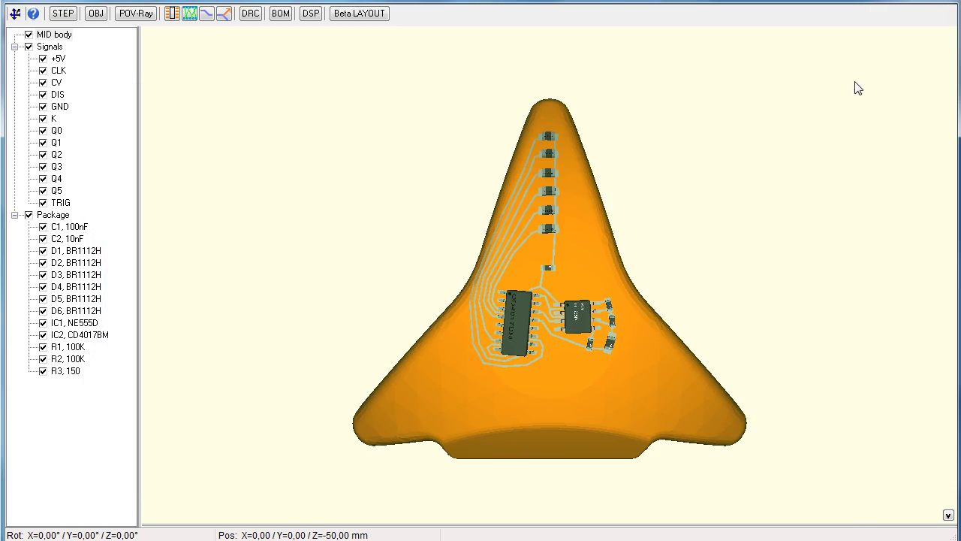
Step: Open the Beta LAYOUT offer request form, prefilled for 5/10/20 assembled and unassembled MIDs
left_click(365, 18)
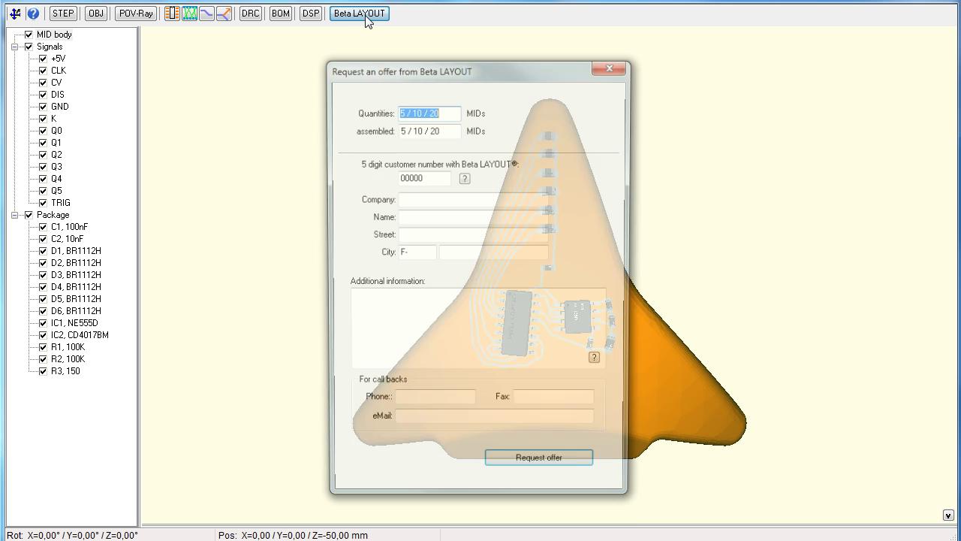